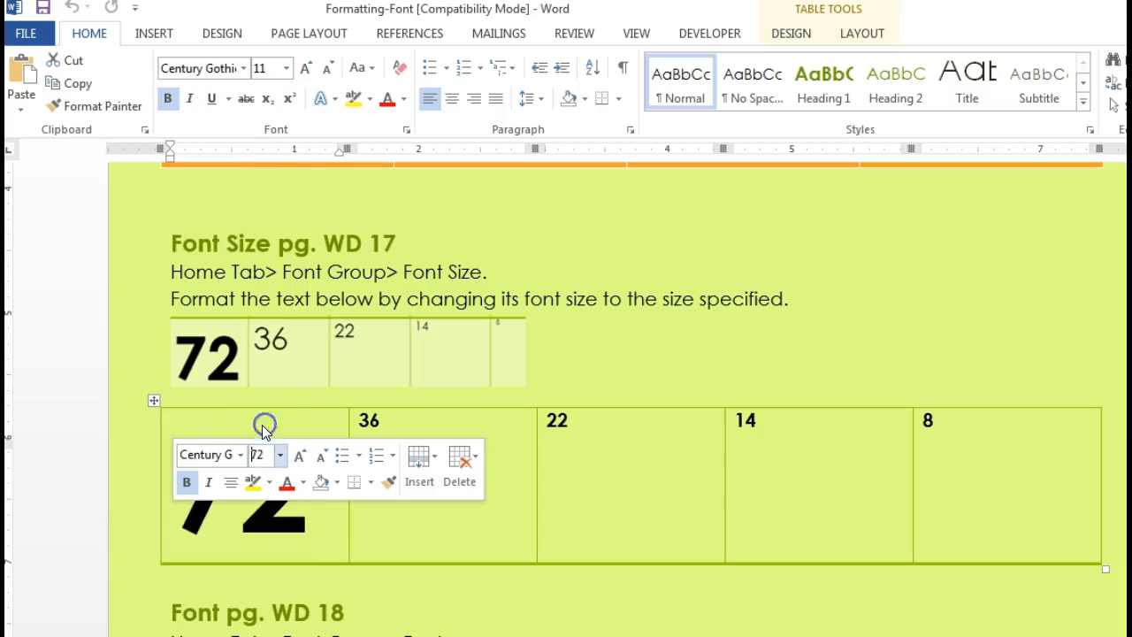
Set the font size of the 36 in the second cell of the Font Size table to 36.
{"action": "left_click", "coordinate": [281, 339]}
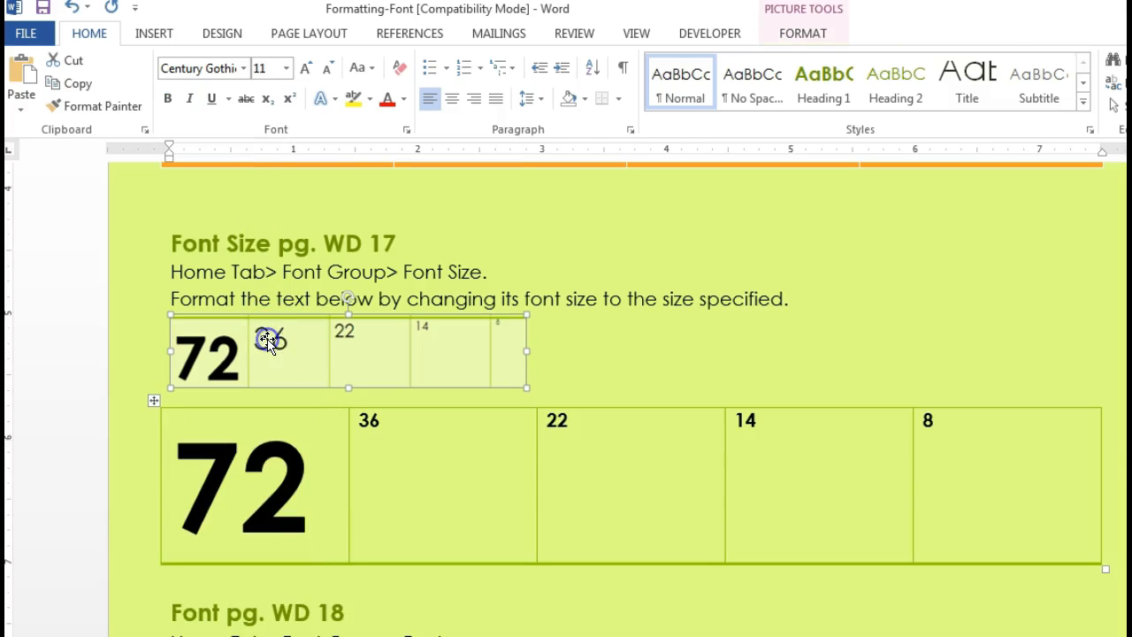
{"action": "double_click", "coordinate": [358, 419]}
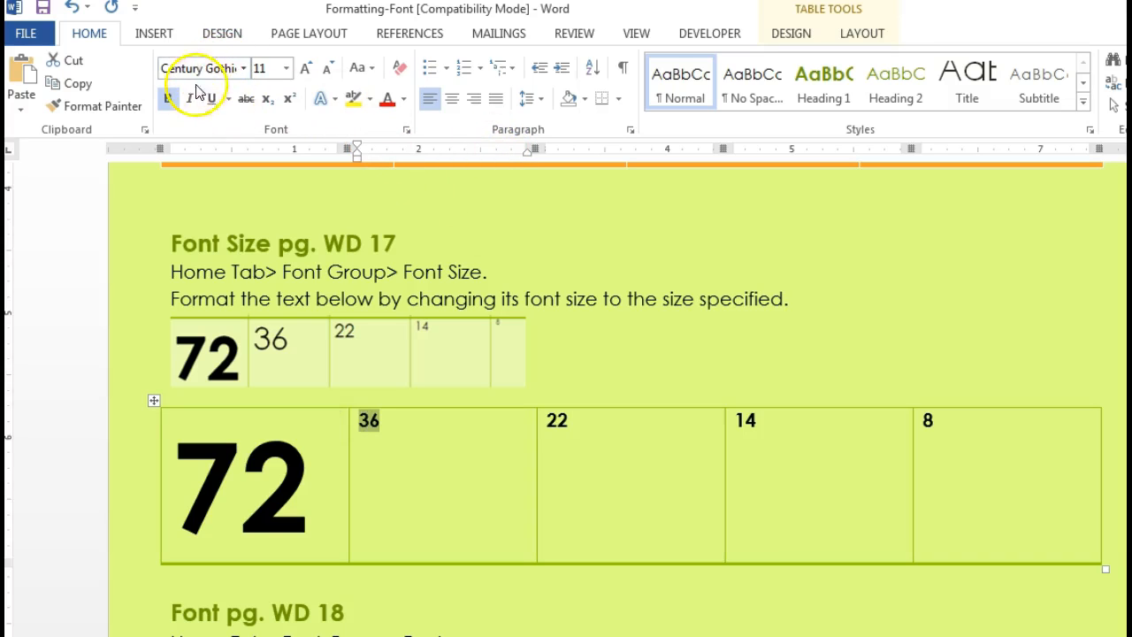
{"action": "left_click", "coordinate": [285, 68]}
{"action": "left_click", "coordinate": [262, 336]}
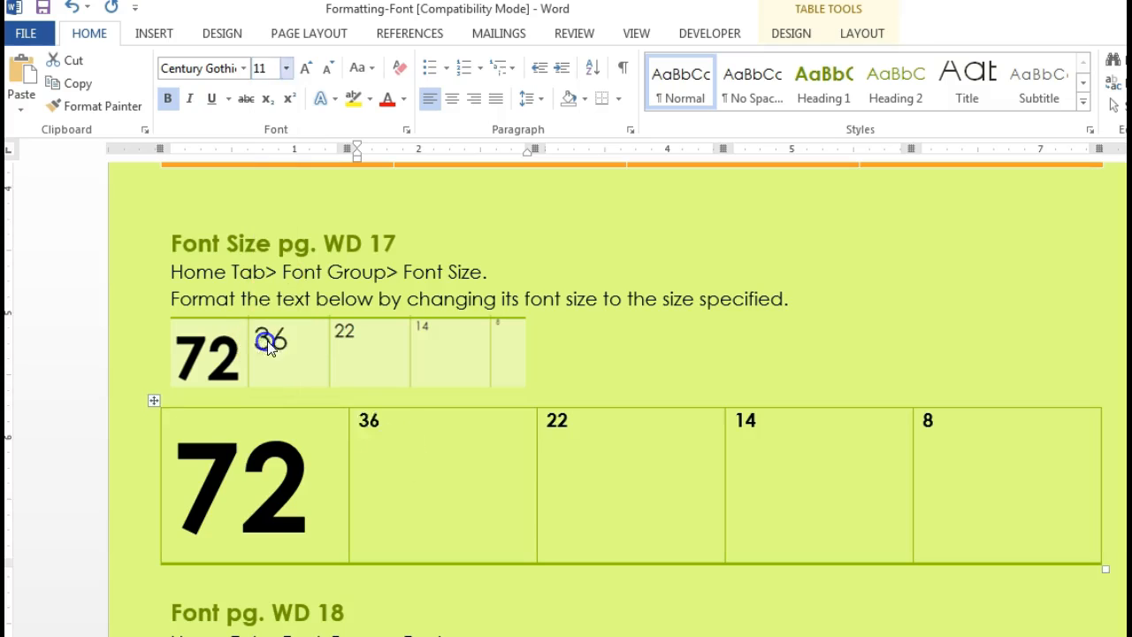
{"action": "left_click", "coordinate": [528, 469]}
Change the font of the word in the first cell of the Font table to Arial Rounded.
{"action": "scroll", "coordinate": [531, 467], "scroll_direction": "down", "scroll_amount": 5}
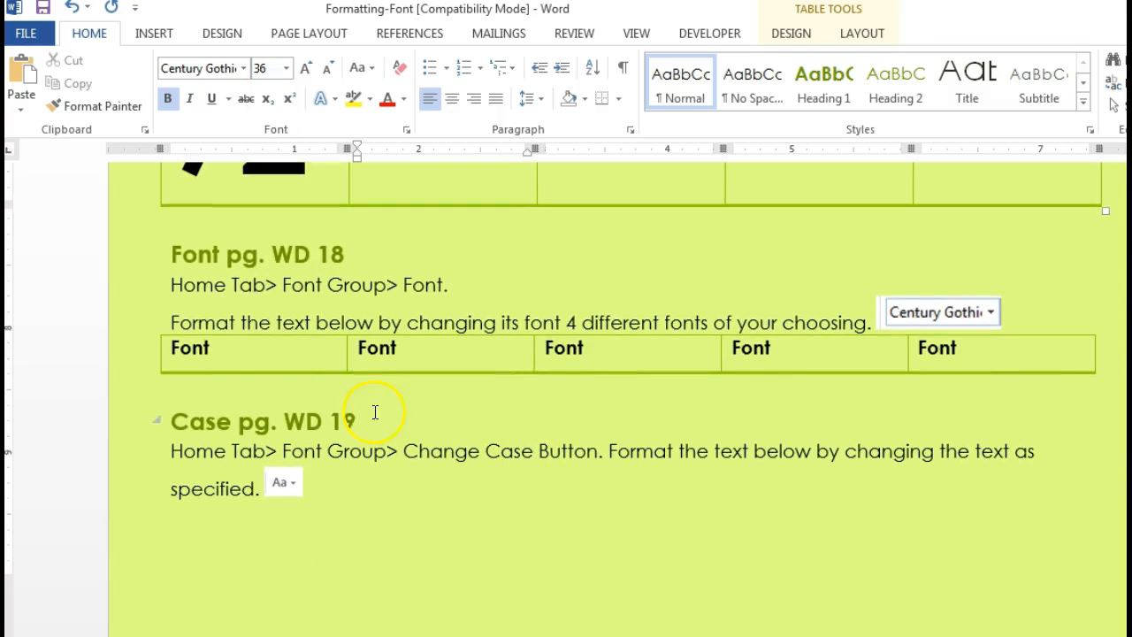
{"action": "left_click", "coordinate": [188, 347]}
{"action": "double_click", "coordinate": [194, 346]}
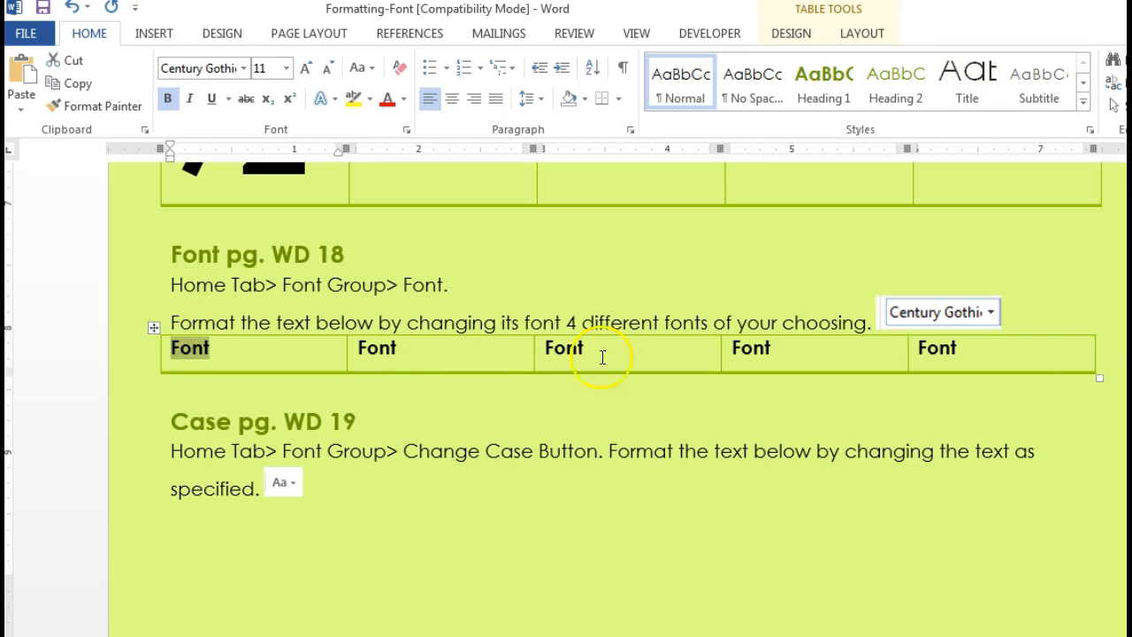
{"action": "left_click", "coordinate": [244, 69]}
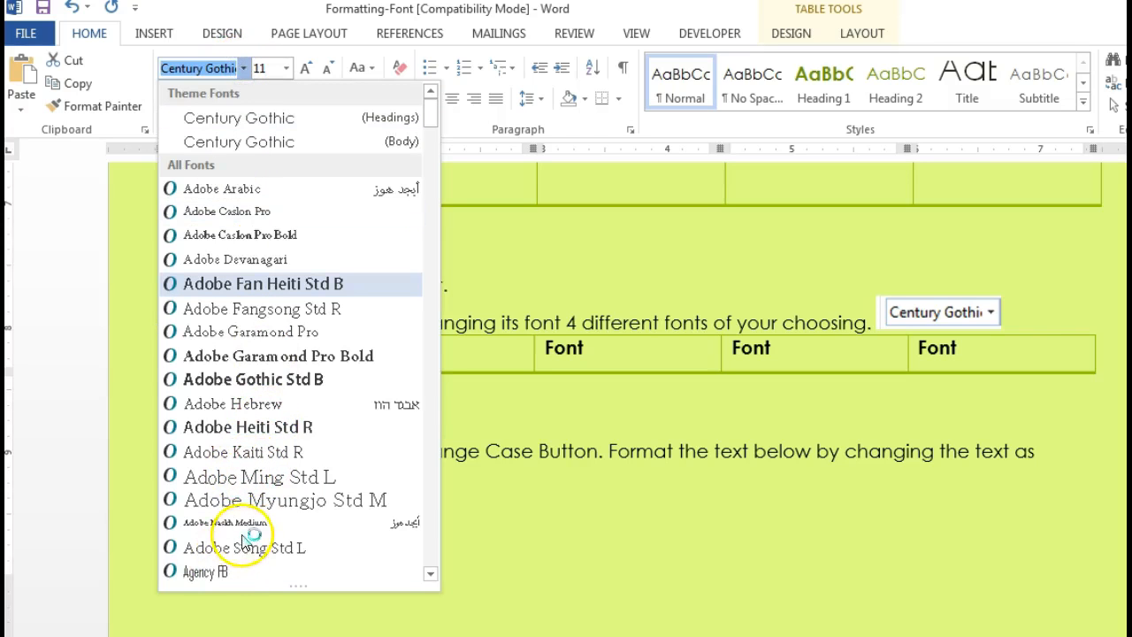
{"action": "scroll", "coordinate": [237, 491], "scroll_direction": "down", "scroll_amount": 5}
{"action": "left_click", "coordinate": [236, 475]}
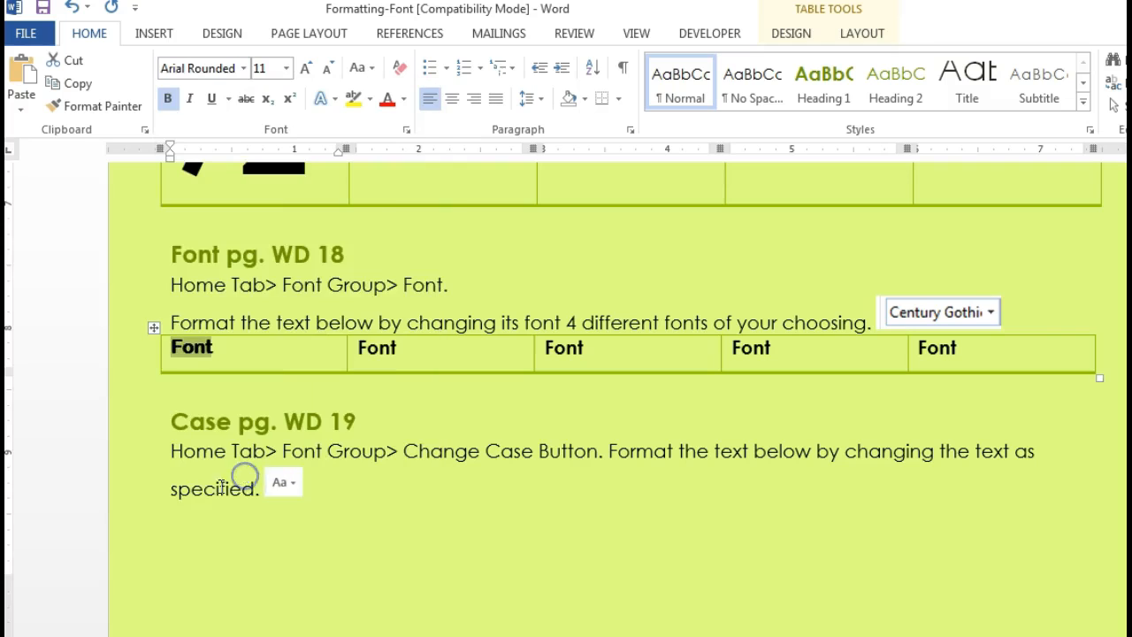
{"action": "left_click", "coordinate": [268, 510]}
Change the case of the word Lowercase in the first cell of the Case table to lowercase.
{"action": "scroll", "coordinate": [330, 528], "scroll_direction": "down", "scroll_amount": 5}
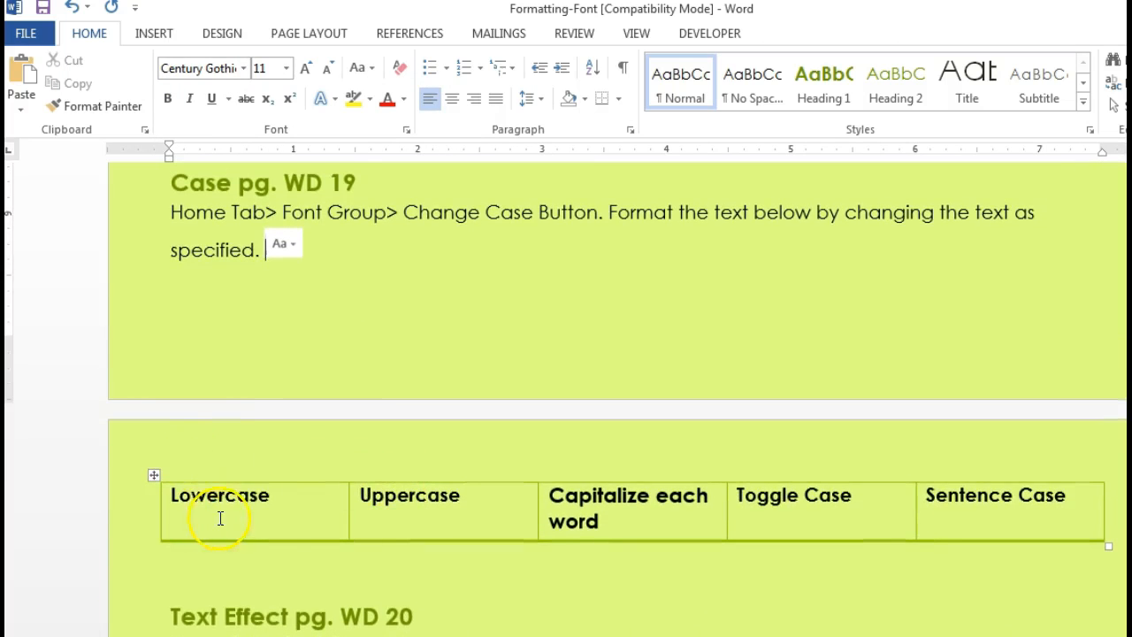
{"action": "double_click", "coordinate": [225, 496]}
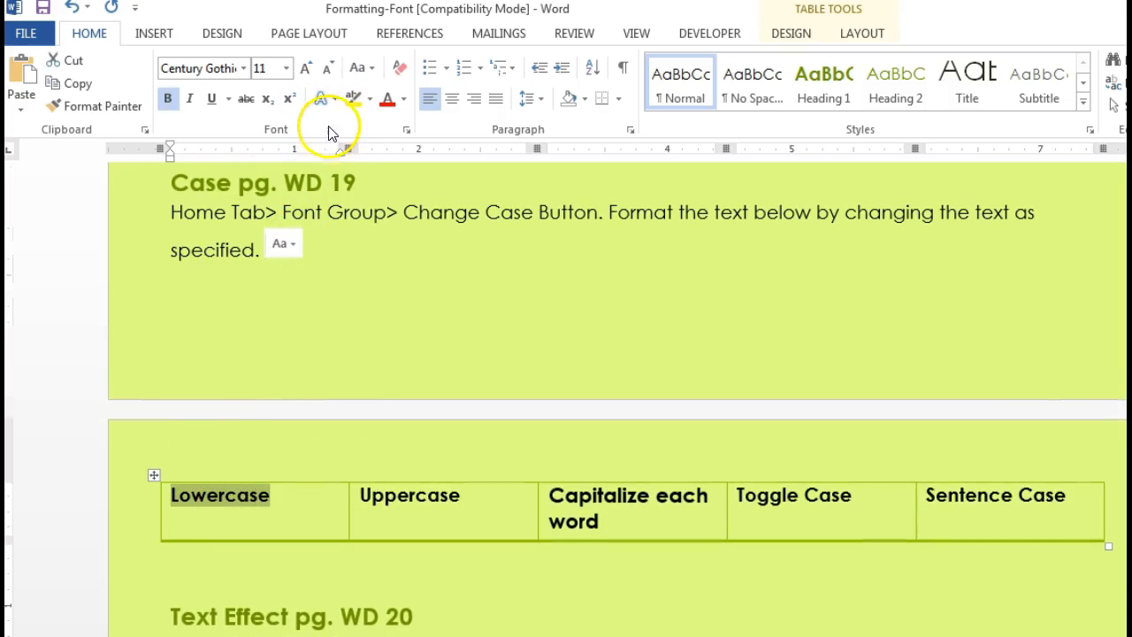
{"action": "left_click", "coordinate": [376, 70]}
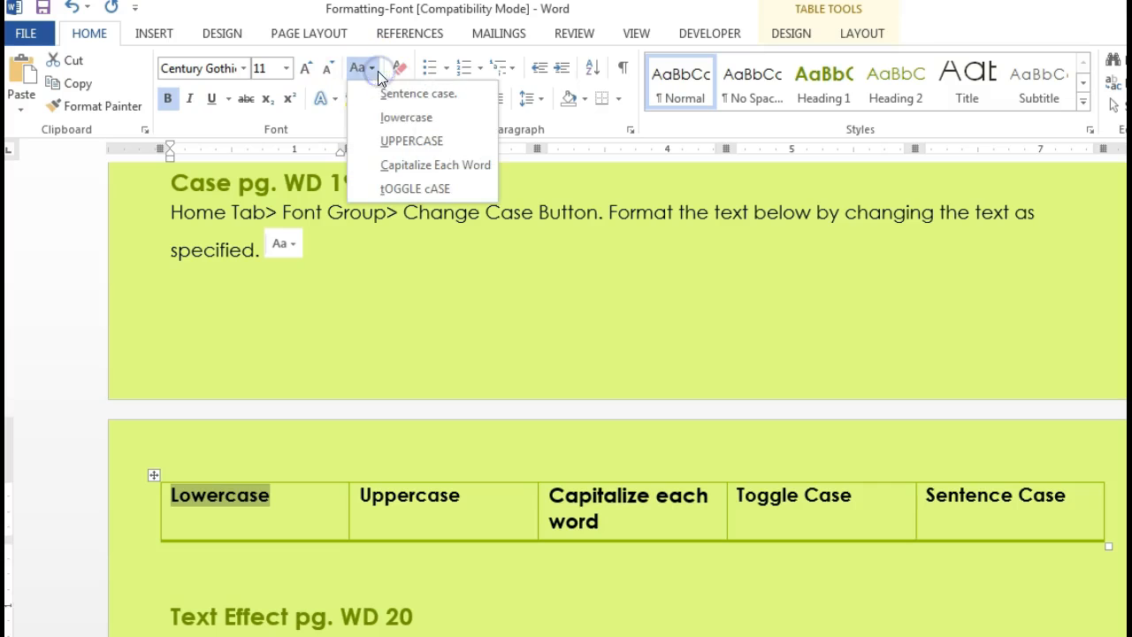
{"action": "left_click", "coordinate": [396, 117]}
{"action": "double_click", "coordinate": [398, 495]}
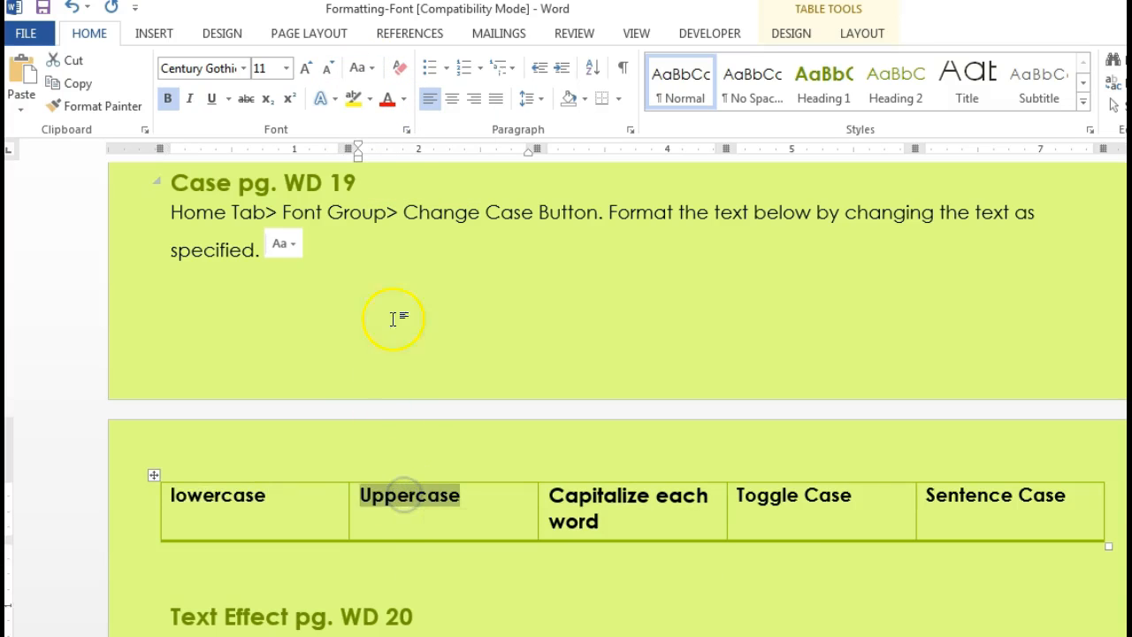
Apply the white-filled, dark-outlined text effect with a shadow to the first Effect entry in the Text Effect table.
{"action": "scroll", "coordinate": [430, 435], "scroll_direction": "down", "scroll_amount": 5}
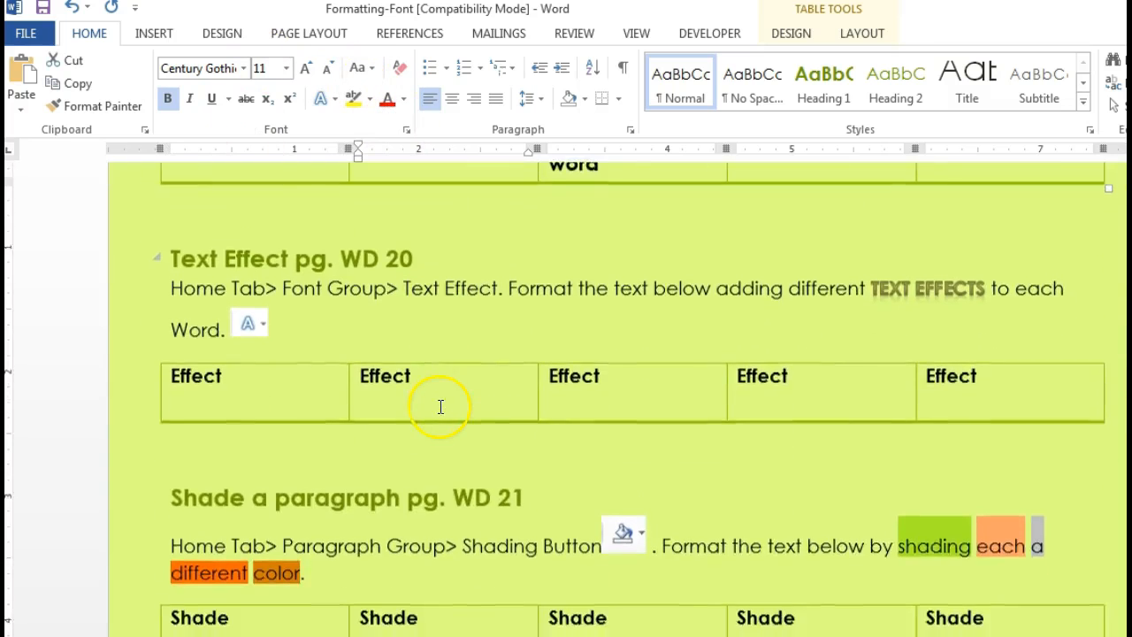
{"action": "double_click", "coordinate": [196, 318]}
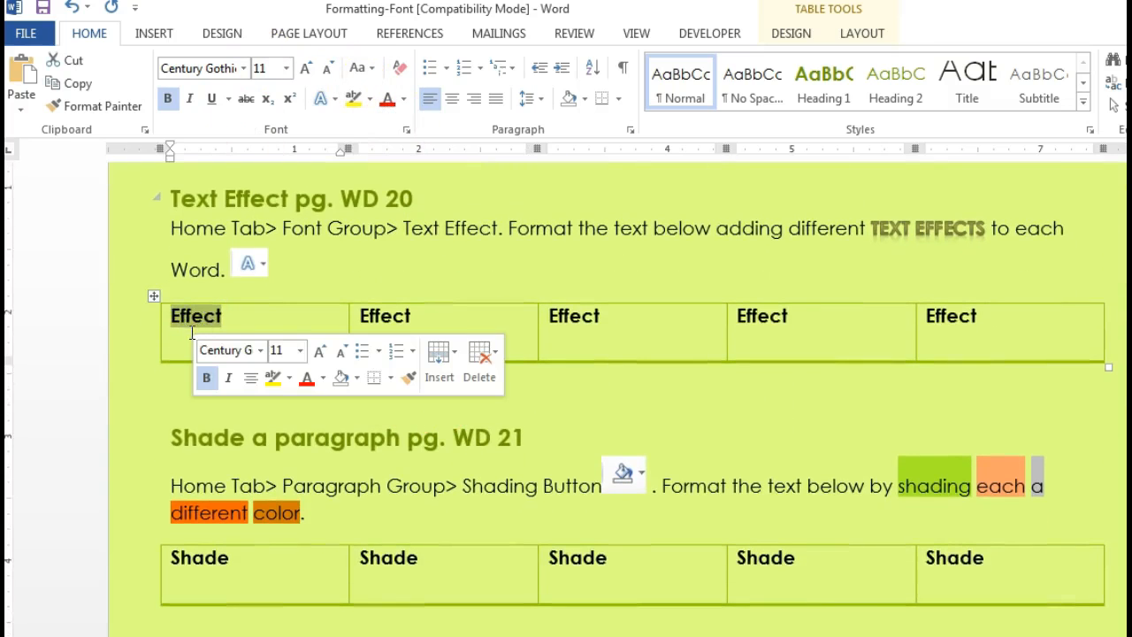
{"action": "left_click", "coordinate": [333, 101]}
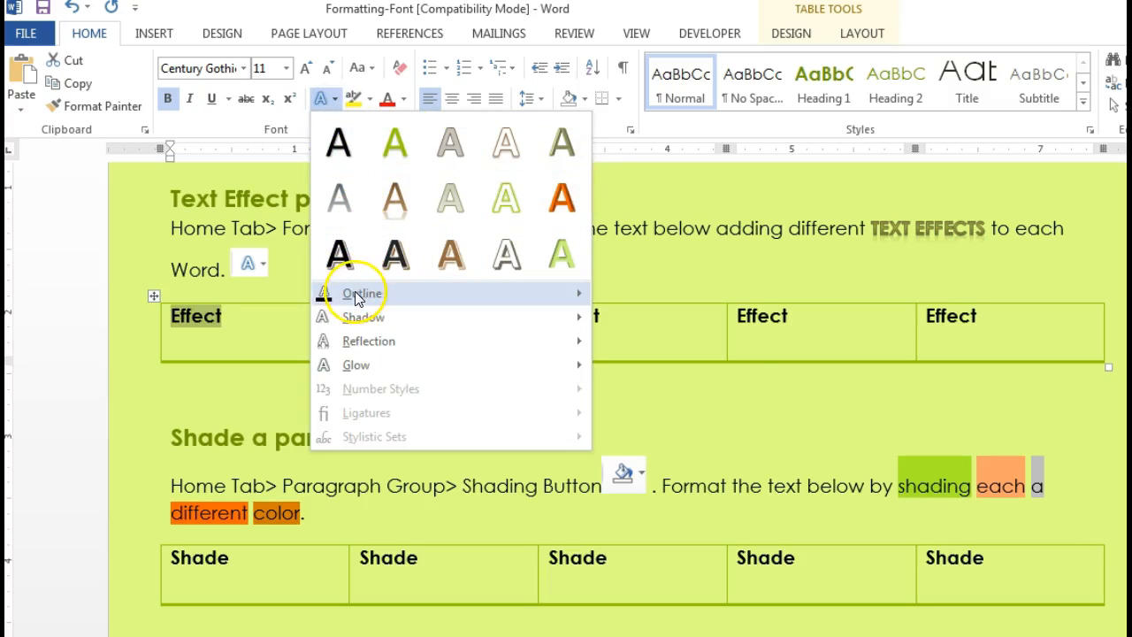
{"action": "mouse_move", "coordinate": [365, 294]}
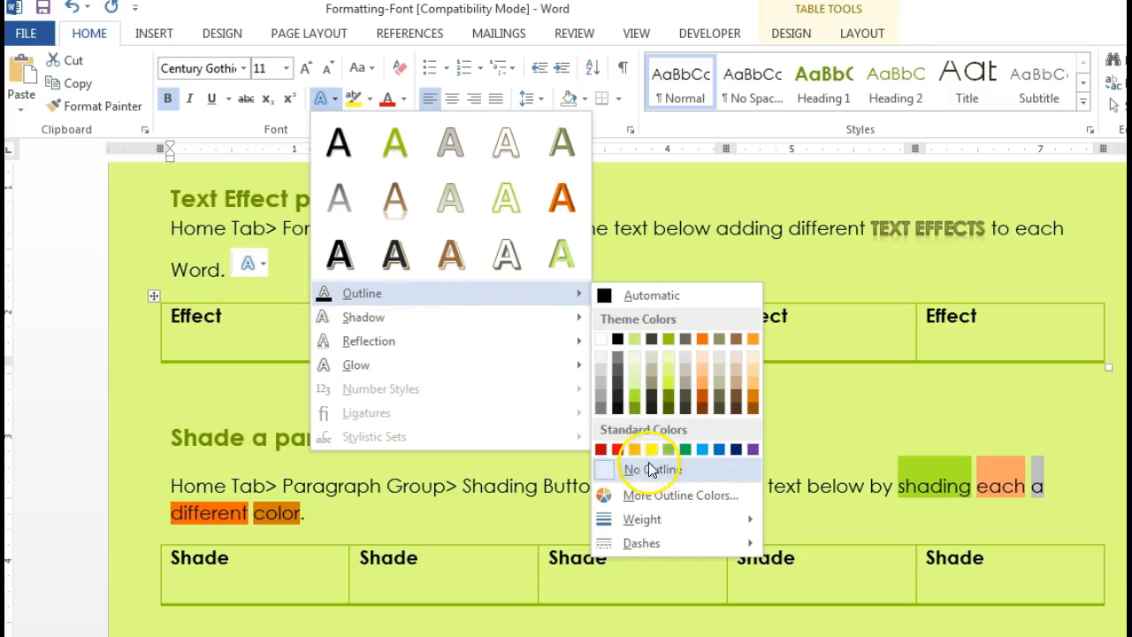
{"action": "mouse_move", "coordinate": [487, 346]}
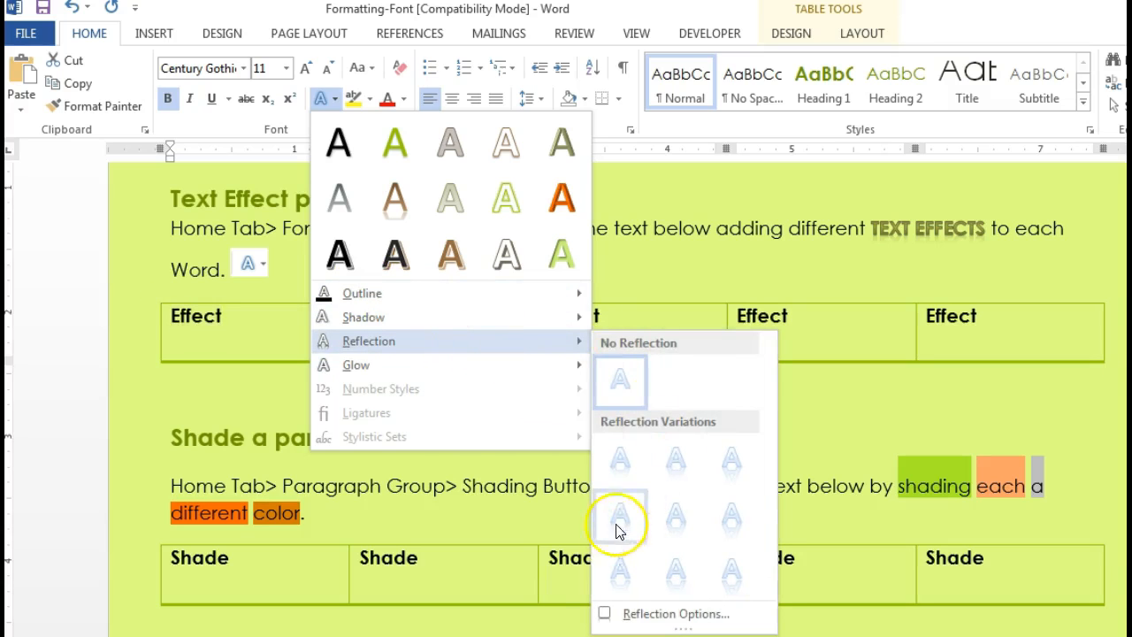
{"action": "left_click", "coordinate": [506, 255]}
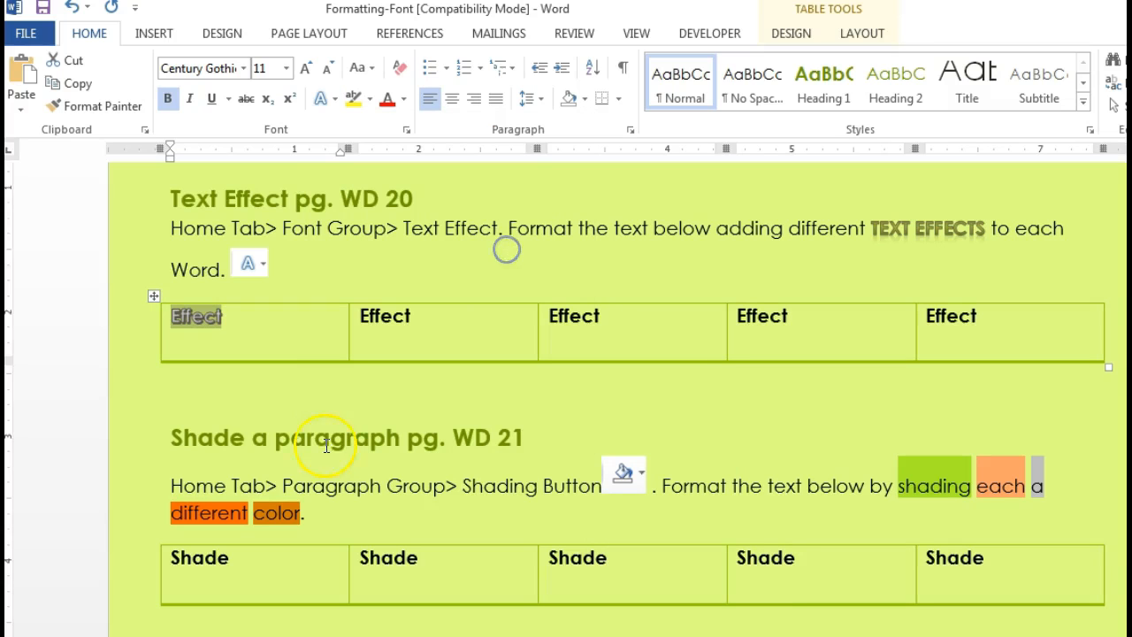
{"action": "left_click", "coordinate": [336, 401]}
Shade the first Shade entry in the Shade a paragraph table with the orange theme color.
{"action": "scroll", "coordinate": [336, 402], "scroll_direction": "down", "scroll_amount": 3}
{"action": "scroll", "coordinate": [333, 363], "scroll_direction": "down", "scroll_amount": 1}
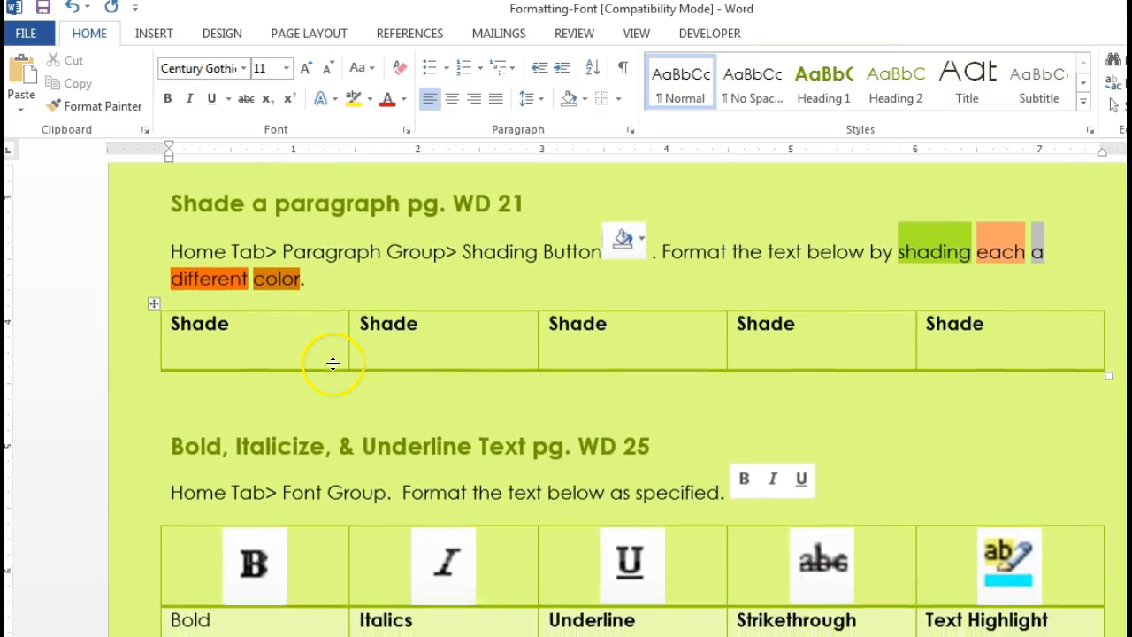
{"action": "scroll", "coordinate": [318, 371], "scroll_direction": "up", "scroll_amount": 1}
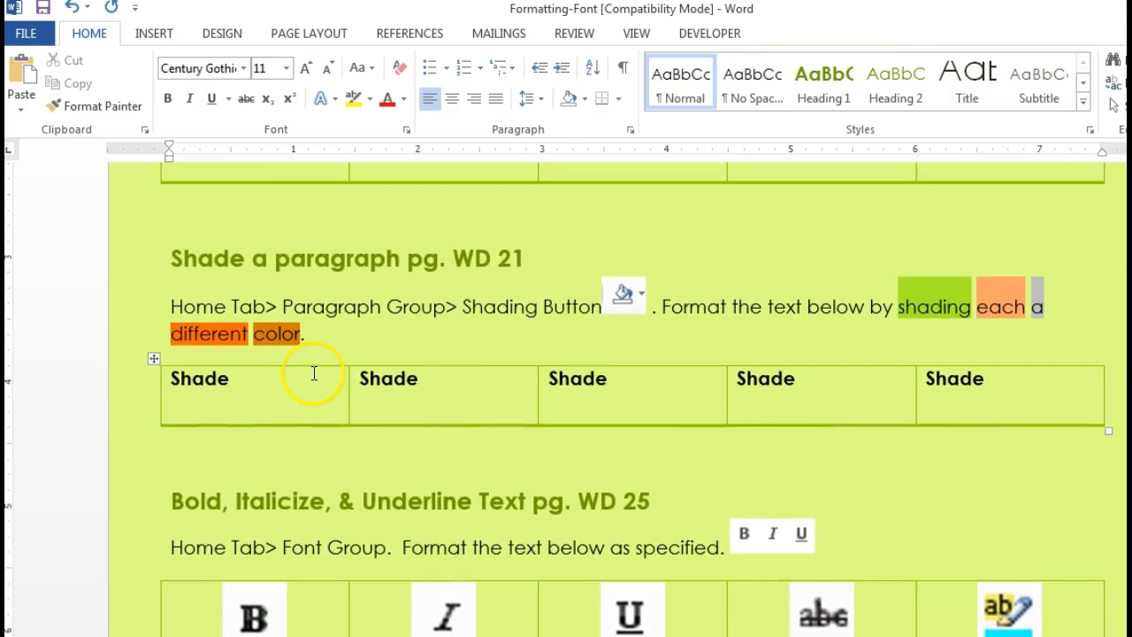
{"action": "double_click", "coordinate": [196, 380]}
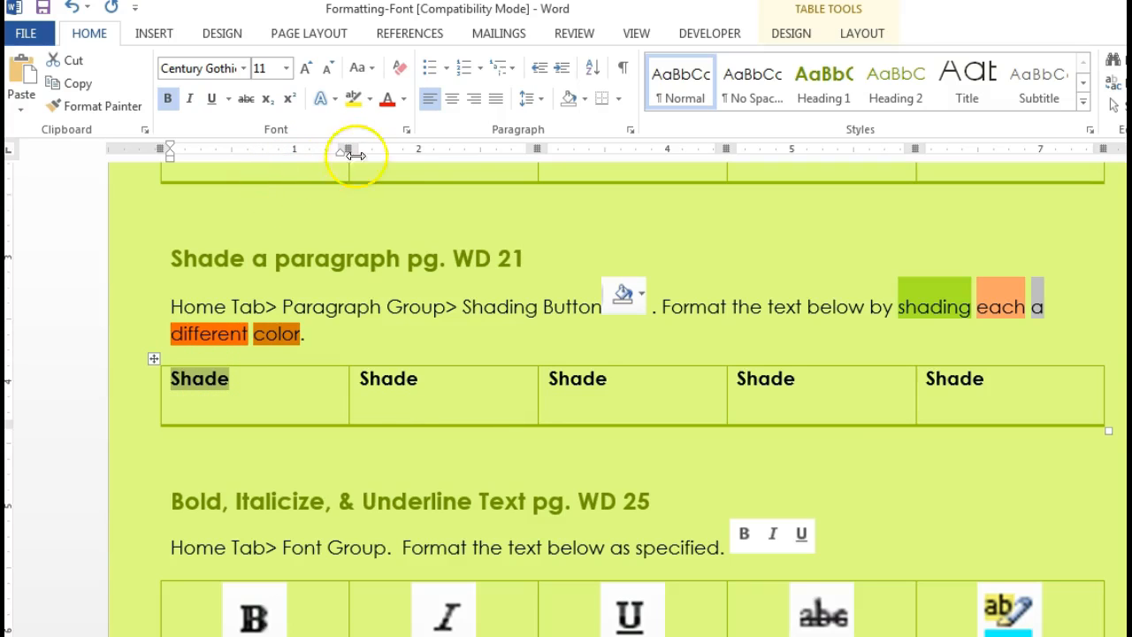
{"action": "left_click", "coordinate": [584, 99]}
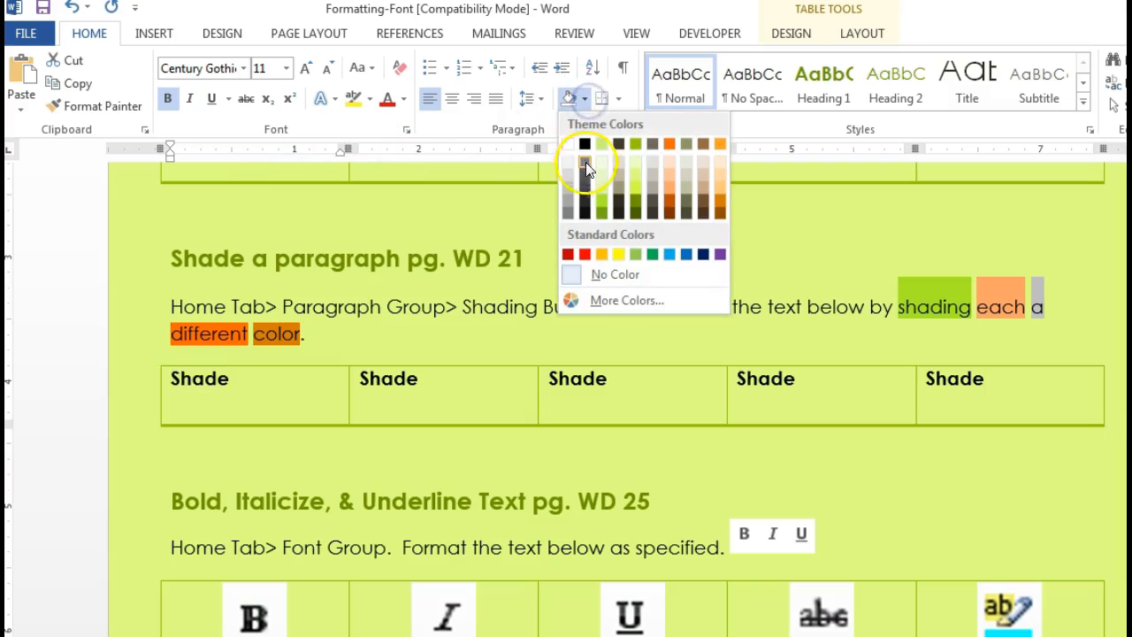
{"action": "left_click", "coordinate": [665, 143]}
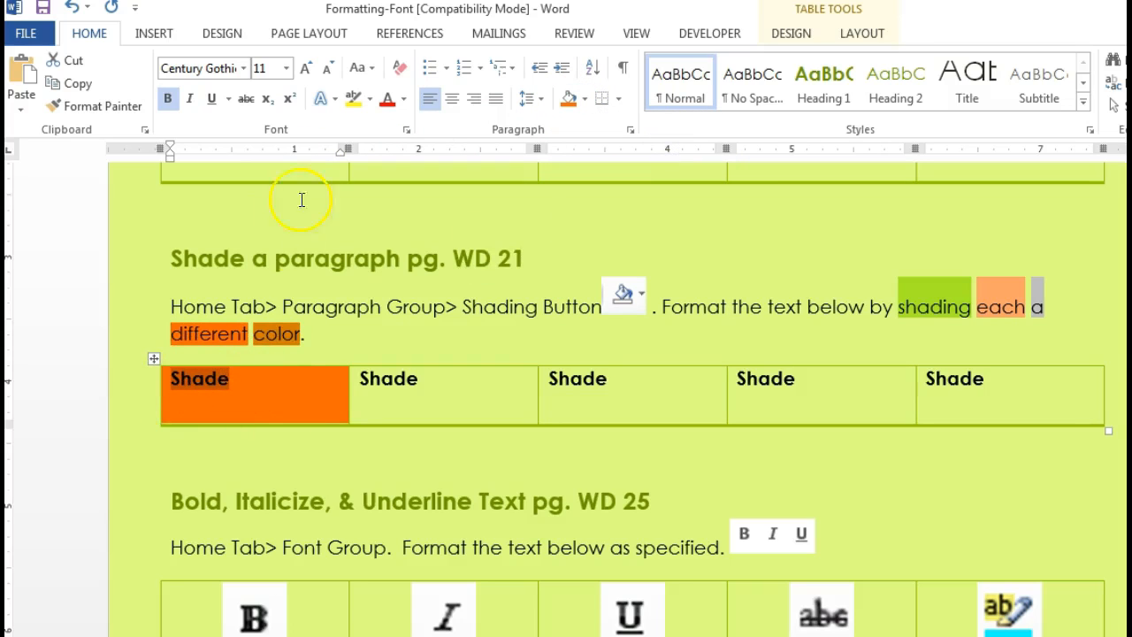
Try highlighting the word in the first Shade cell in yellow, and undo the highlight.
{"action": "left_click", "coordinate": [353, 98]}
{"action": "left_click", "coordinate": [218, 378]}
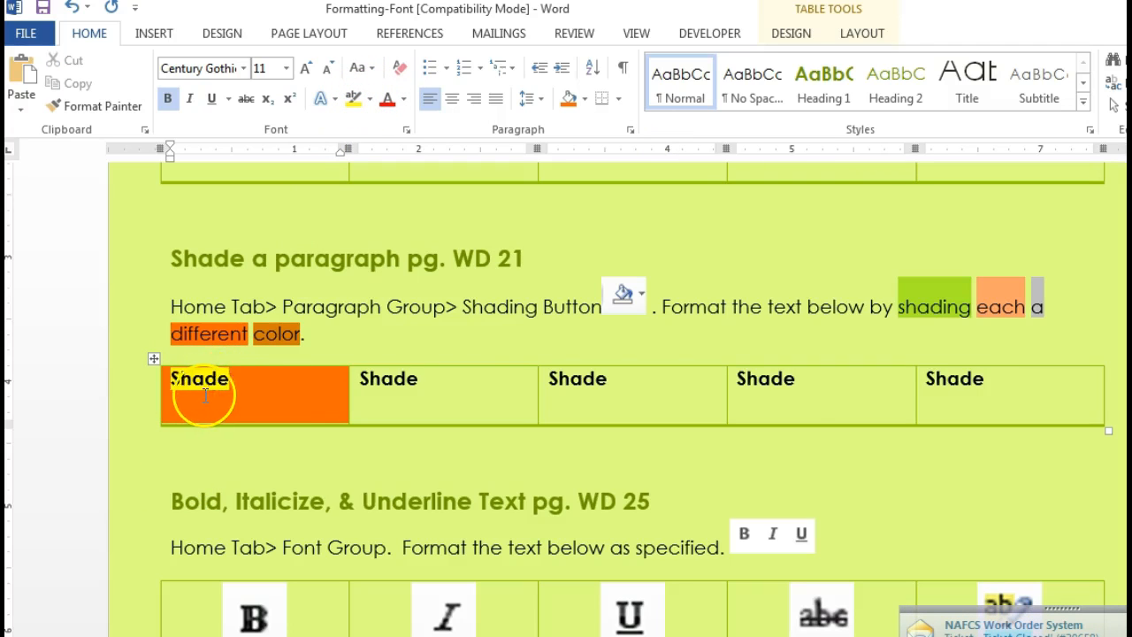
{"action": "left_click", "coordinate": [71, 8]}
Make the word Bold bold in the first column of the Bold, Italicize, & Underline table.
{"action": "scroll", "coordinate": [240, 415], "scroll_direction": "down", "scroll_amount": 5}
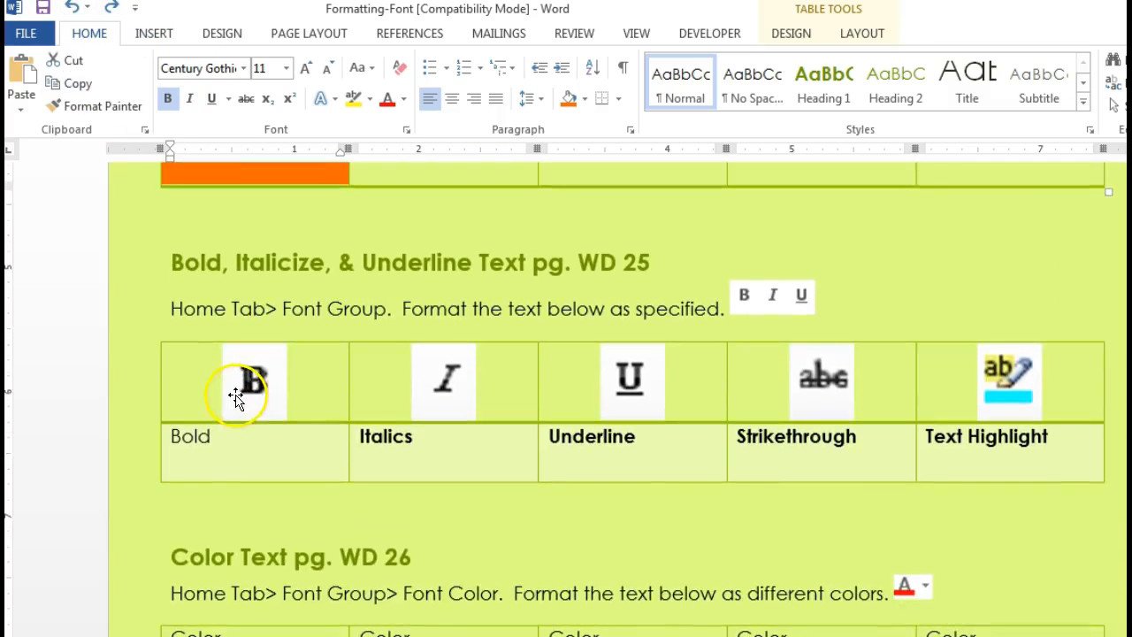
{"action": "scroll", "coordinate": [265, 393], "scroll_direction": "down", "scroll_amount": 1}
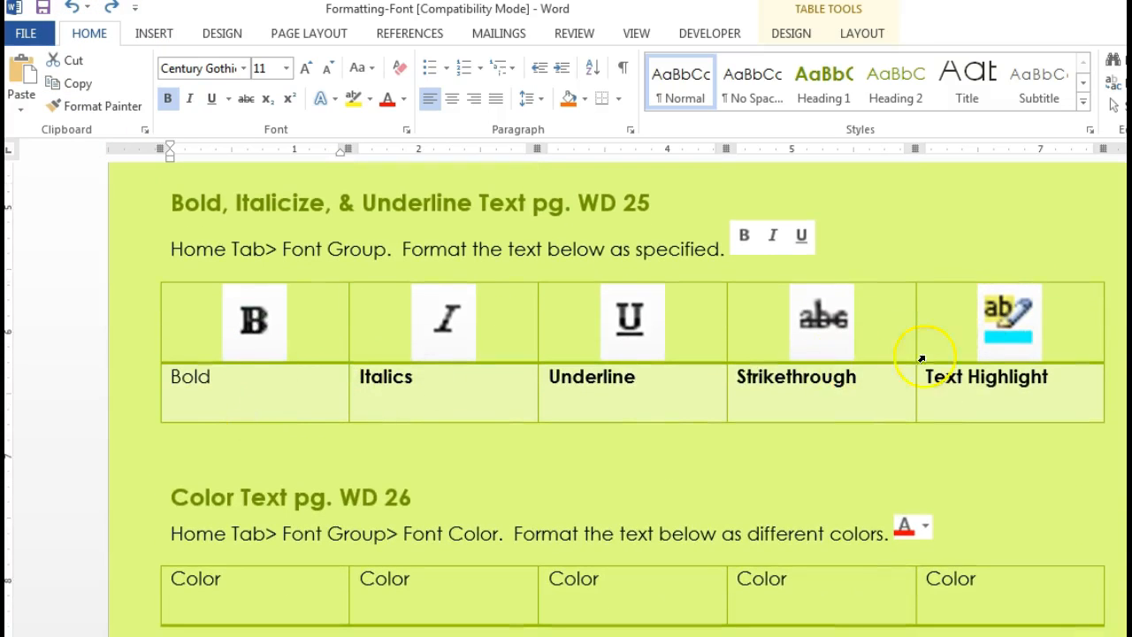
{"action": "double_click", "coordinate": [191, 376]}
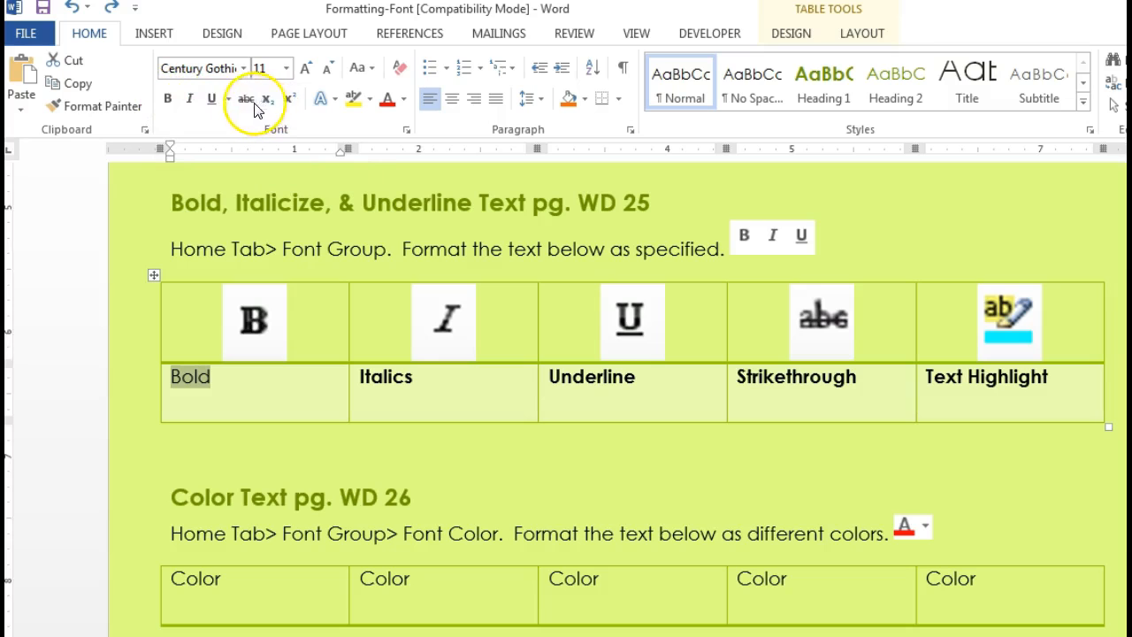
{"action": "left_click", "coordinate": [167, 98]}
{"action": "left_click", "coordinate": [249, 389]}
Examine the font color and gradient options available for the first Color entry in the Color Text table.
{"action": "scroll", "coordinate": [248, 386], "scroll_direction": "down", "scroll_amount": 4}
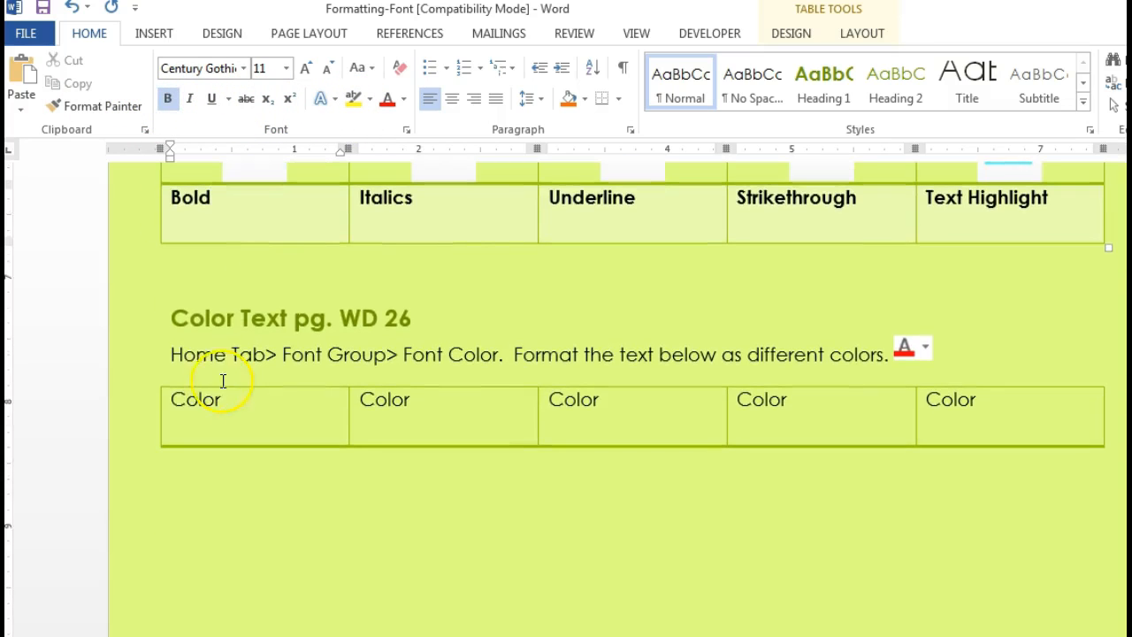
{"action": "double_click", "coordinate": [197, 399]}
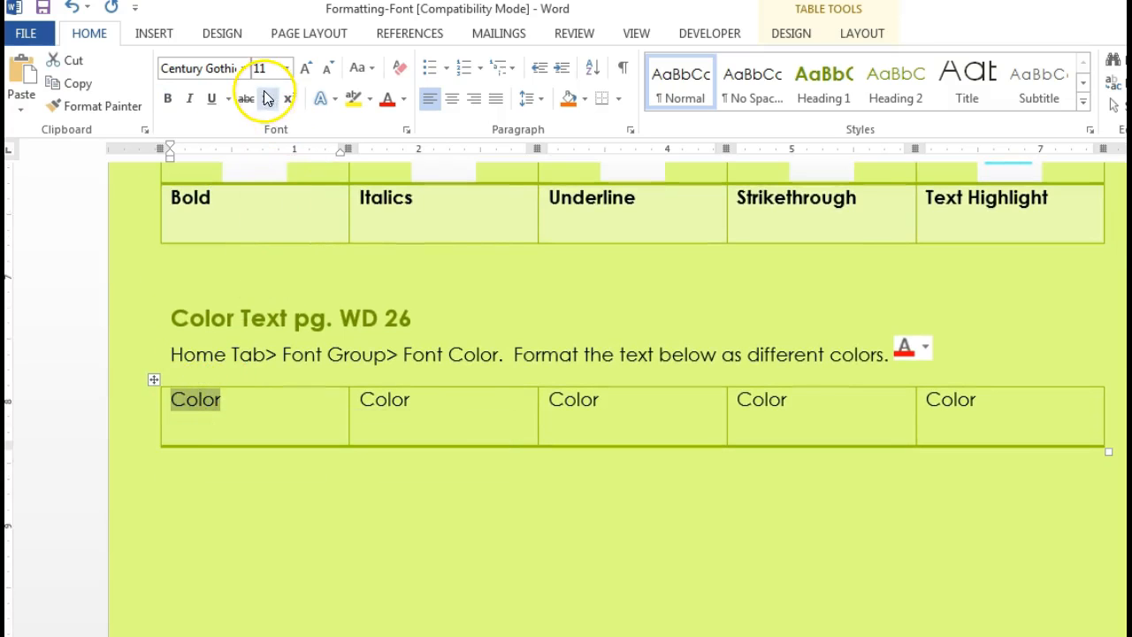
{"action": "left_click", "coordinate": [403, 98]}
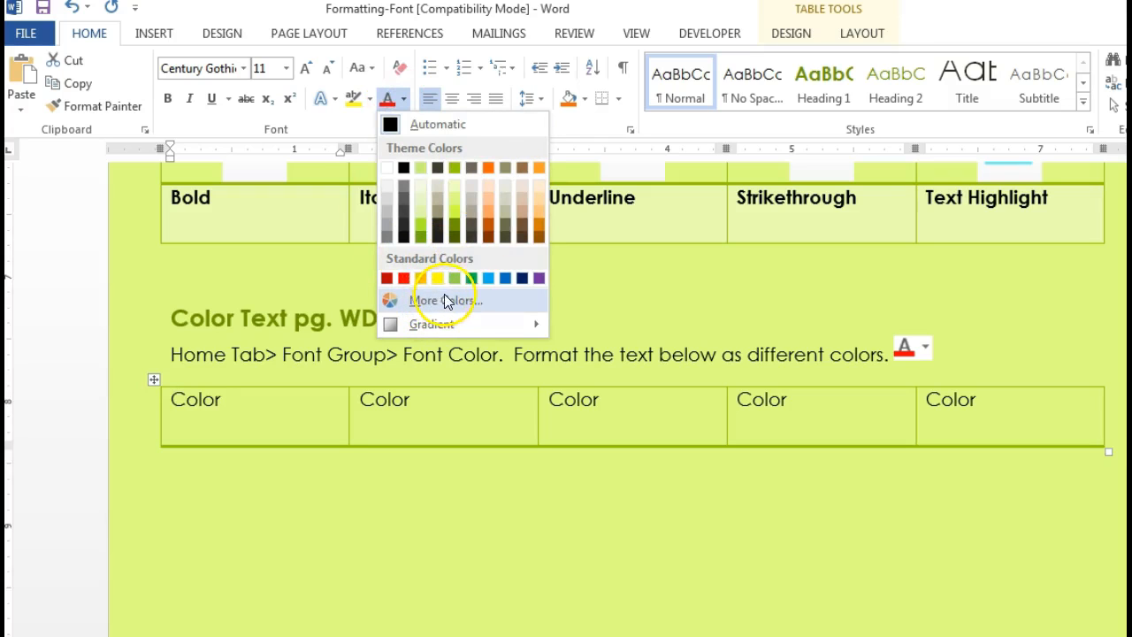
{"action": "mouse_move", "coordinate": [448, 318]}
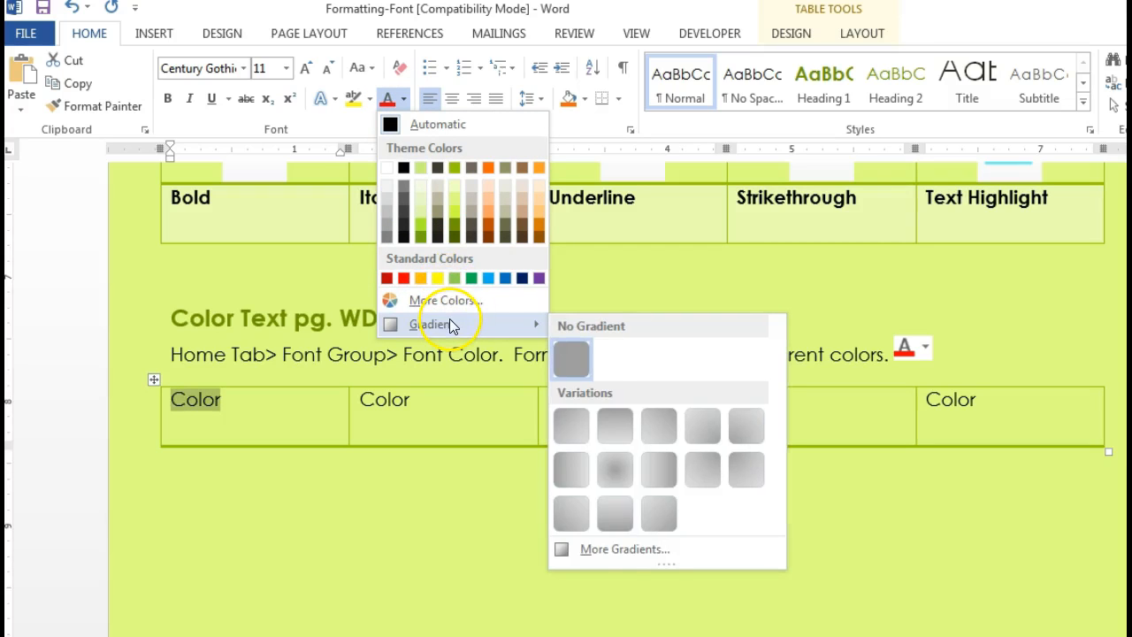
{"action": "left_click", "coordinate": [249, 518]}
{"action": "scroll", "coordinate": [262, 488], "scroll_direction": "down", "scroll_amount": 1}
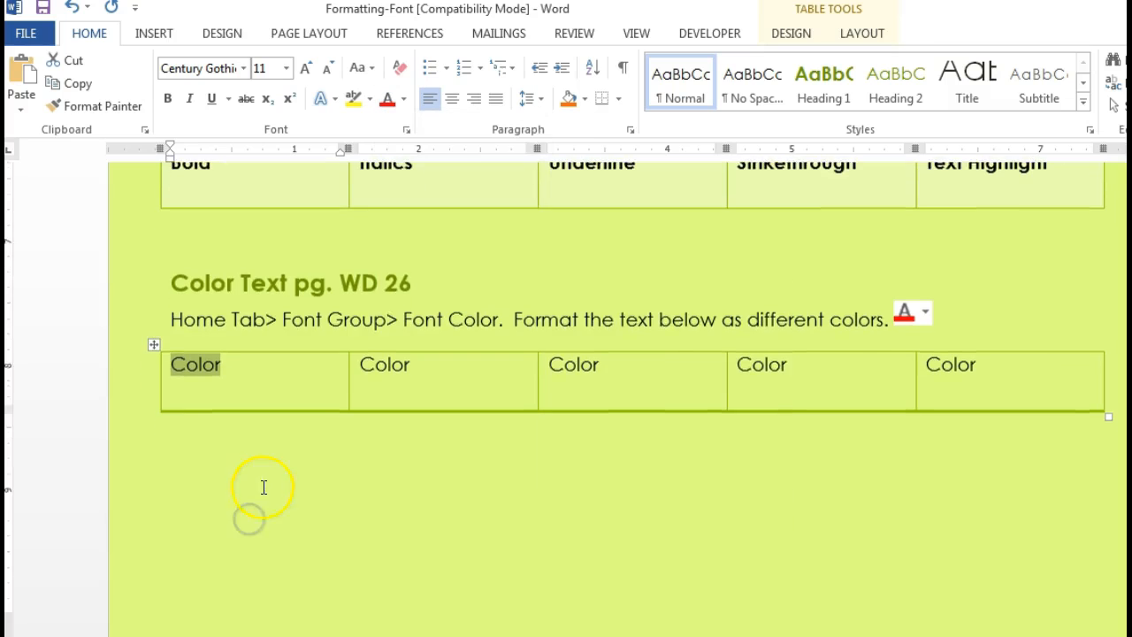
{"action": "scroll", "coordinate": [278, 456], "scroll_direction": "up", "scroll_amount": 3}
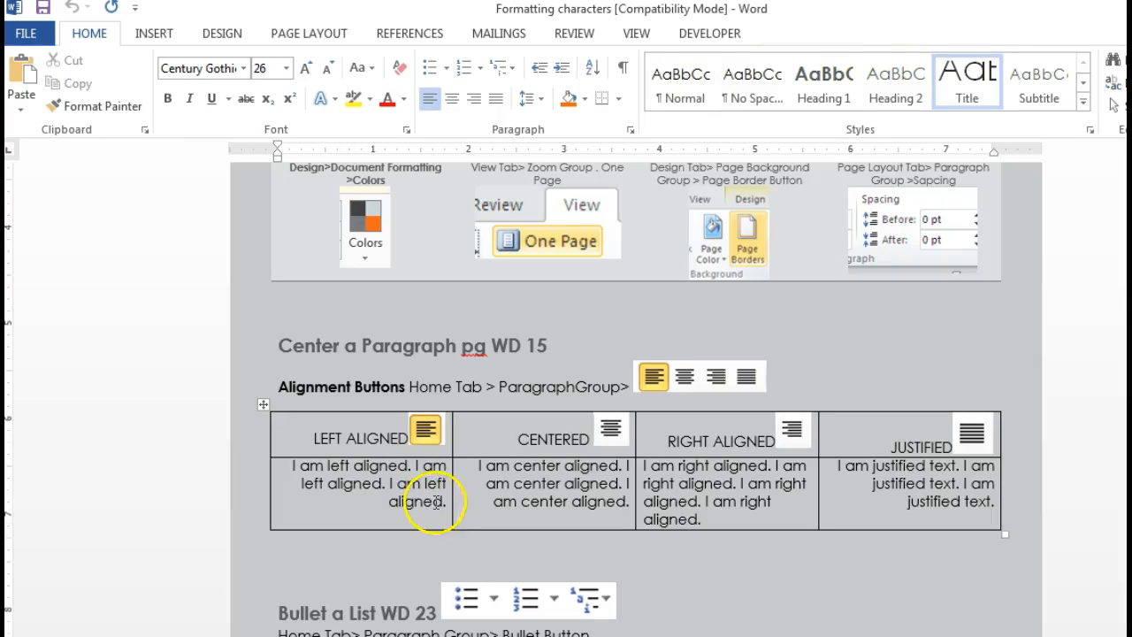
Left-align the paragraph under LEFT ALIGNED in the alignment table of the Formatting characters document.
{"action": "left_click_drag", "start_coordinate": [445, 509], "coordinate": [263, 466]}
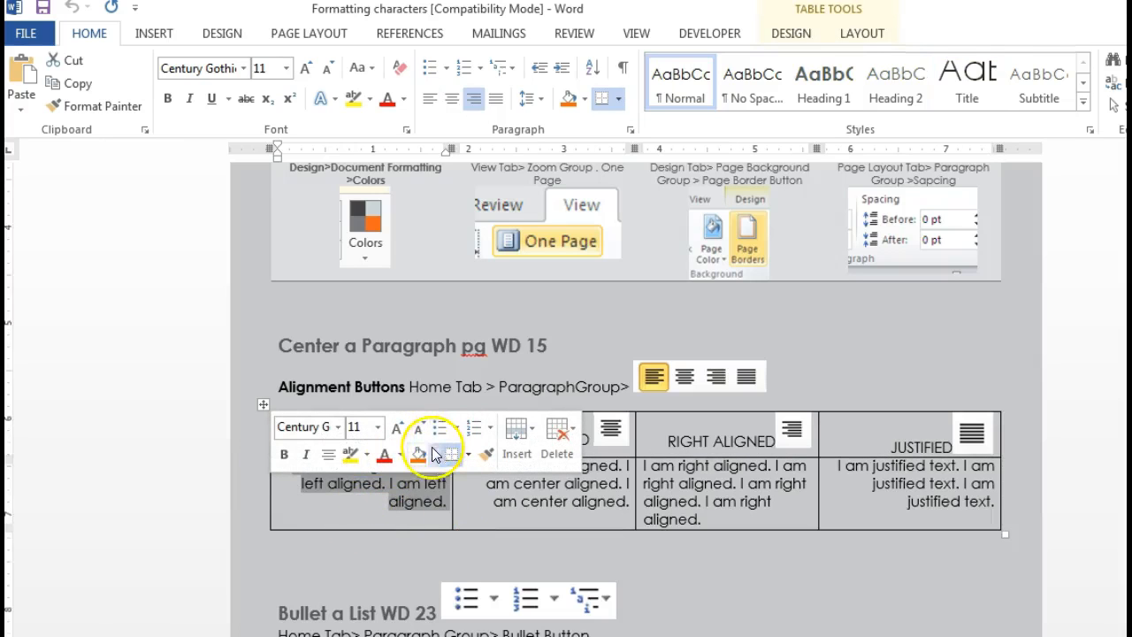
{"action": "left_click", "coordinate": [327, 454]}
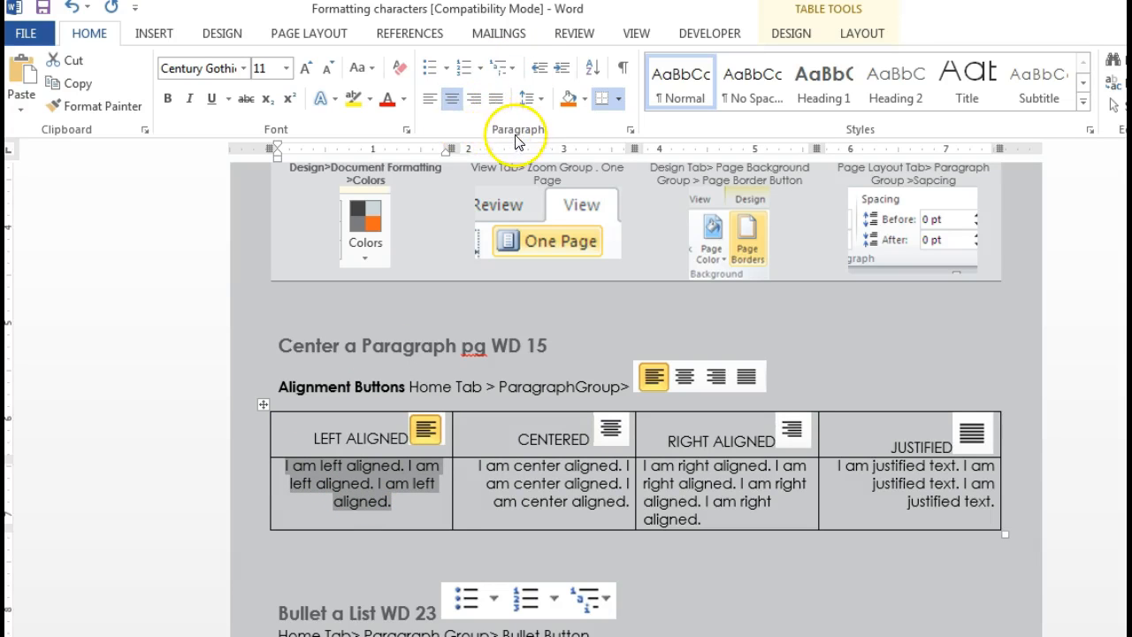
{"action": "left_click", "coordinate": [430, 99]}
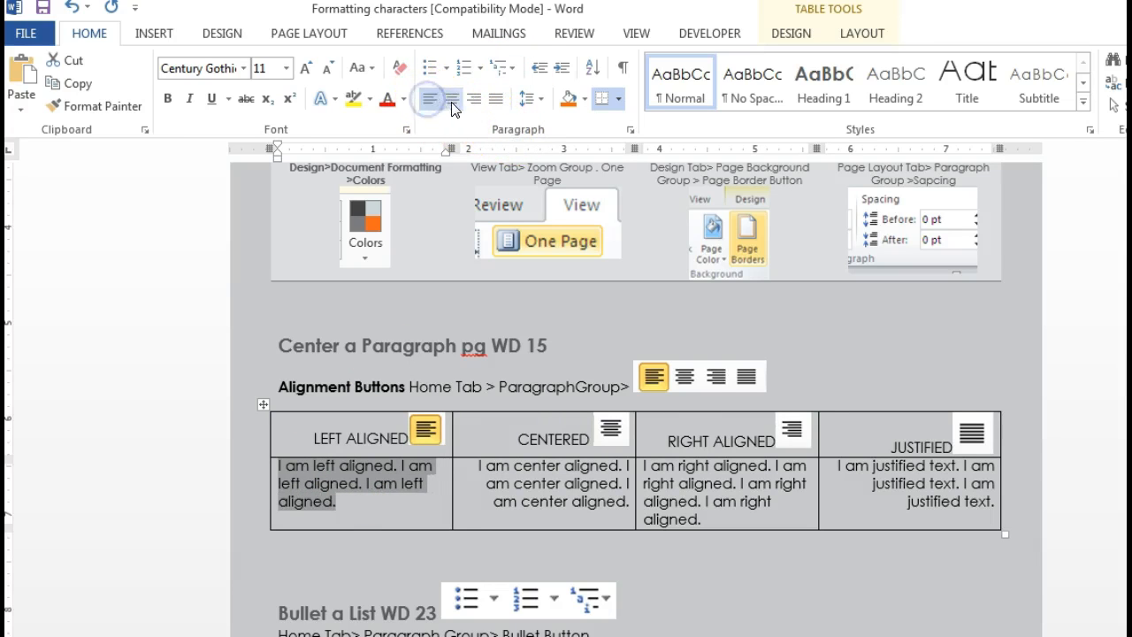
Try justifying the paragraph under LEFT ALIGNED, and set it back to left alignment.
{"action": "left_click", "coordinate": [497, 100]}
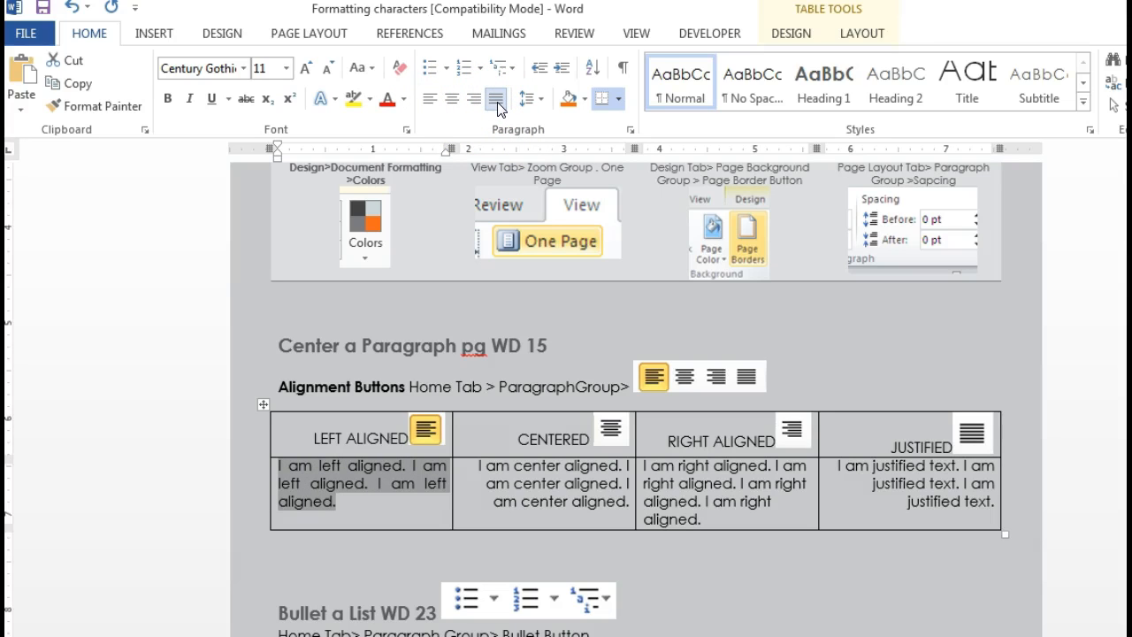
{"action": "left_click", "coordinate": [430, 99]}
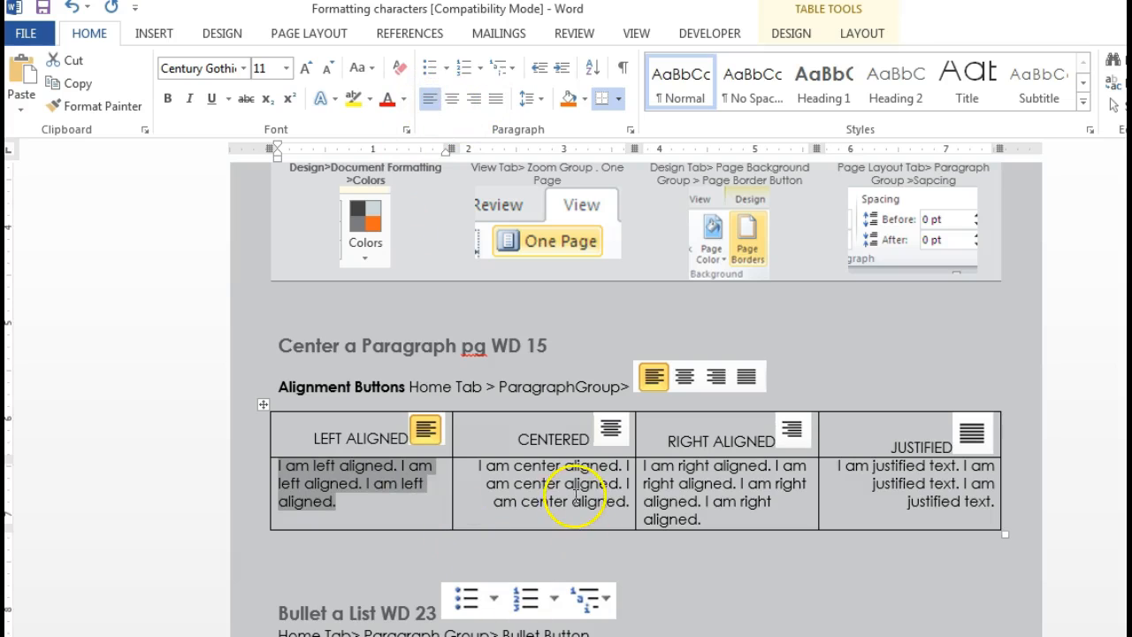
Apply round bullets to the four list items in the first Bullet column and look through the bullet library.
{"action": "scroll", "coordinate": [575, 492], "scroll_direction": "down", "scroll_amount": 6}
{"action": "left_click_drag", "start_coordinate": [364, 442], "coordinate": [267, 390]}
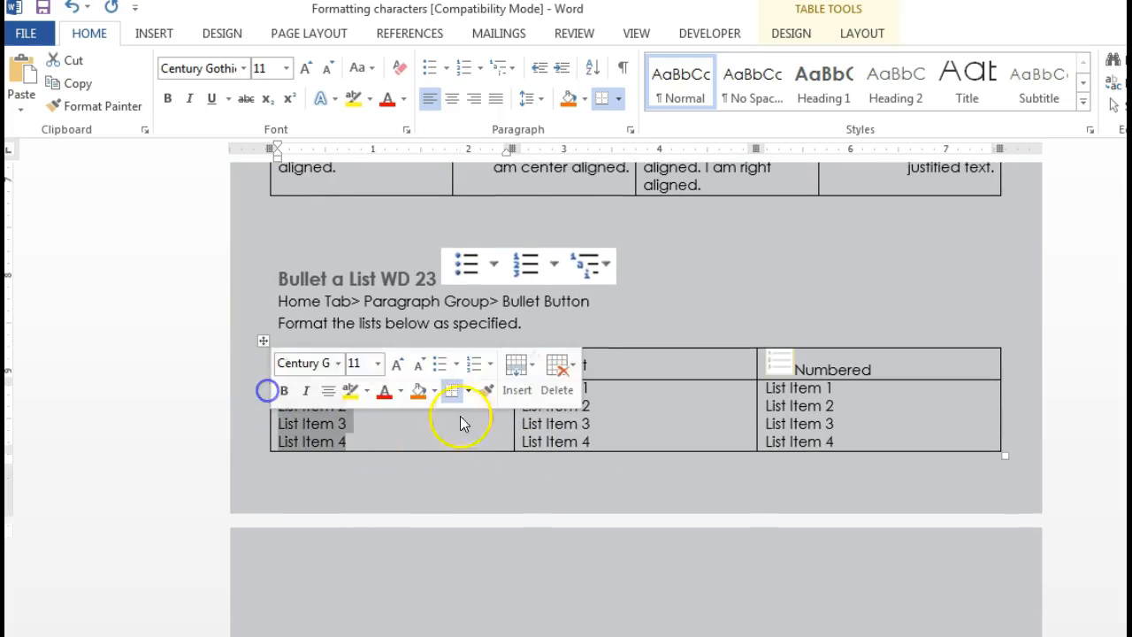
{"action": "left_click", "coordinate": [431, 68]}
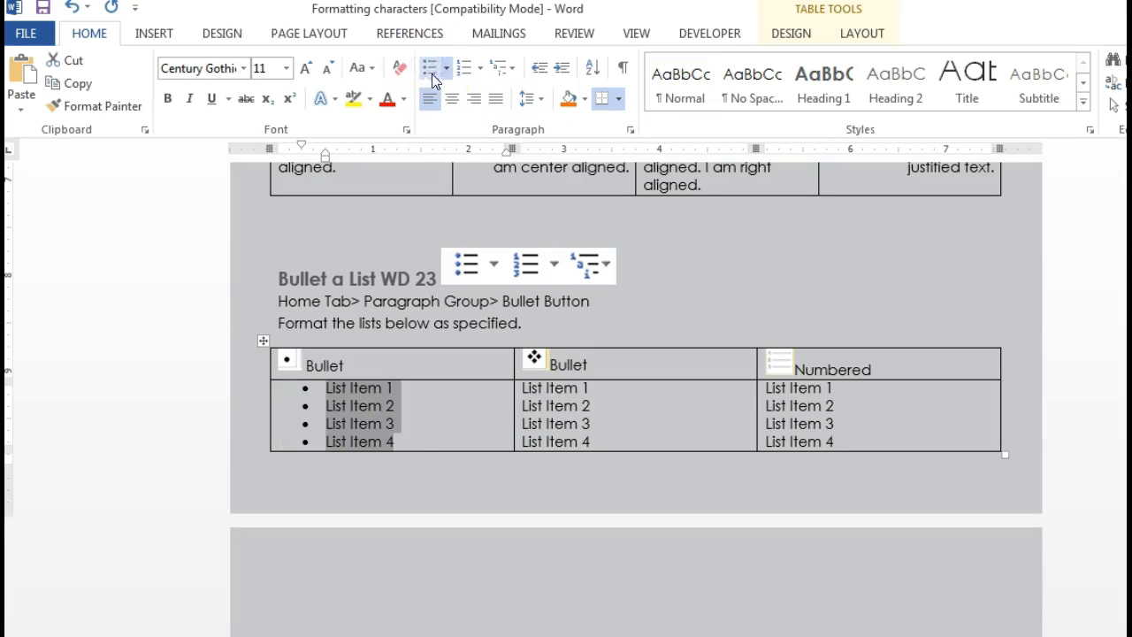
{"action": "left_click", "coordinate": [447, 69]}
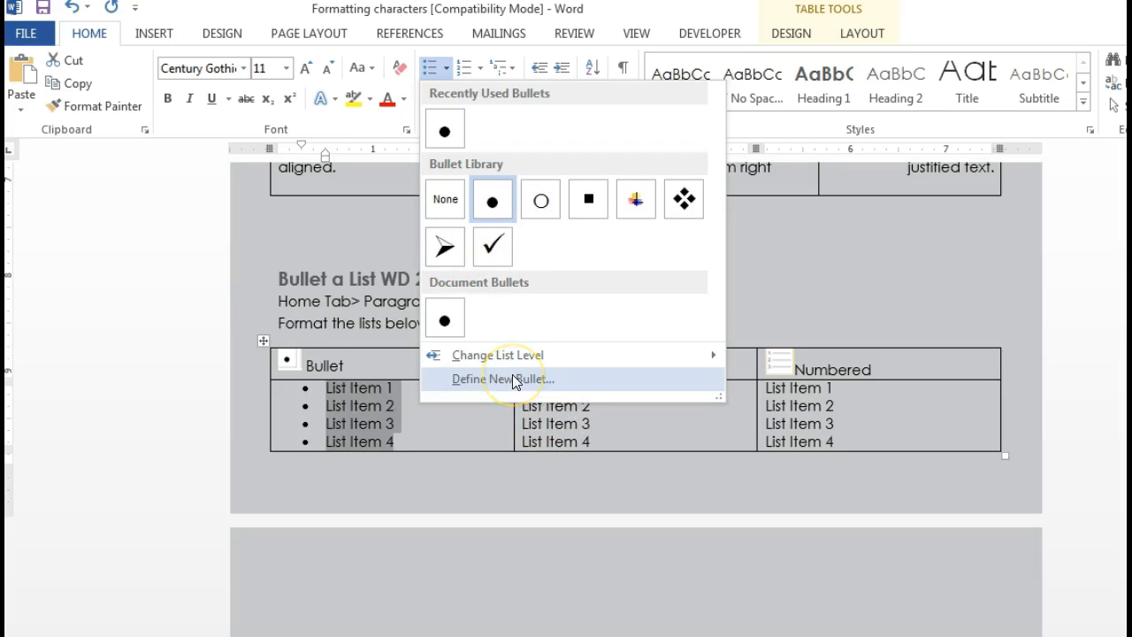
{"action": "left_click", "coordinate": [329, 451]}
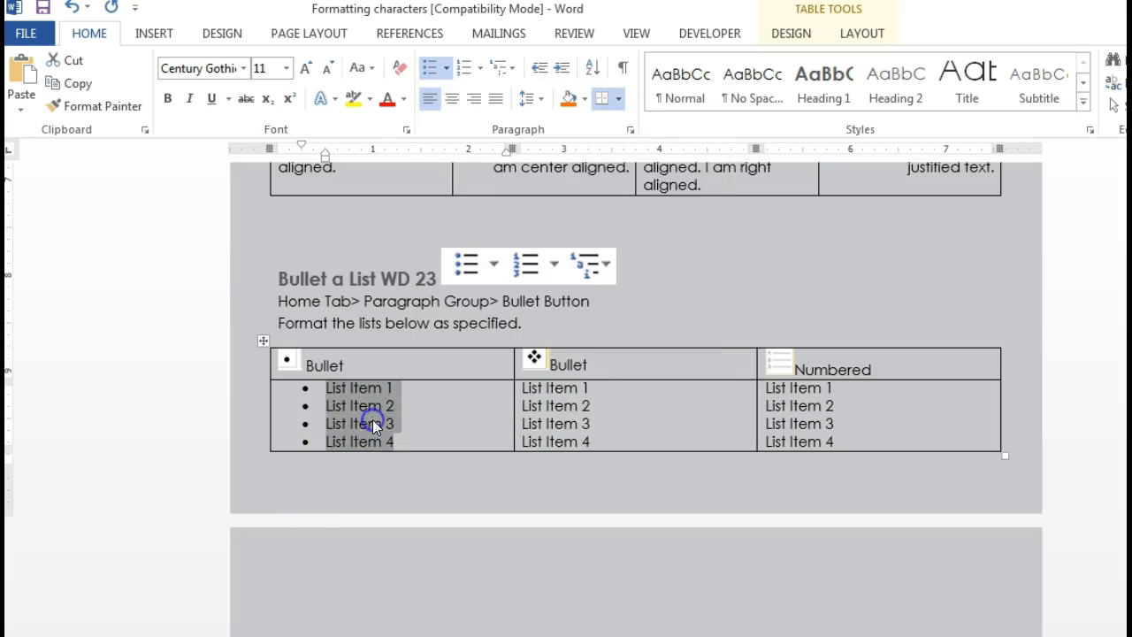
Examine the Undo & Redo exercise and the list of recent actions that can be undone.
{"action": "scroll", "coordinate": [381, 418], "scroll_direction": "down", "scroll_amount": 4}
{"action": "scroll", "coordinate": [387, 420], "scroll_direction": "down", "scroll_amount": 6}
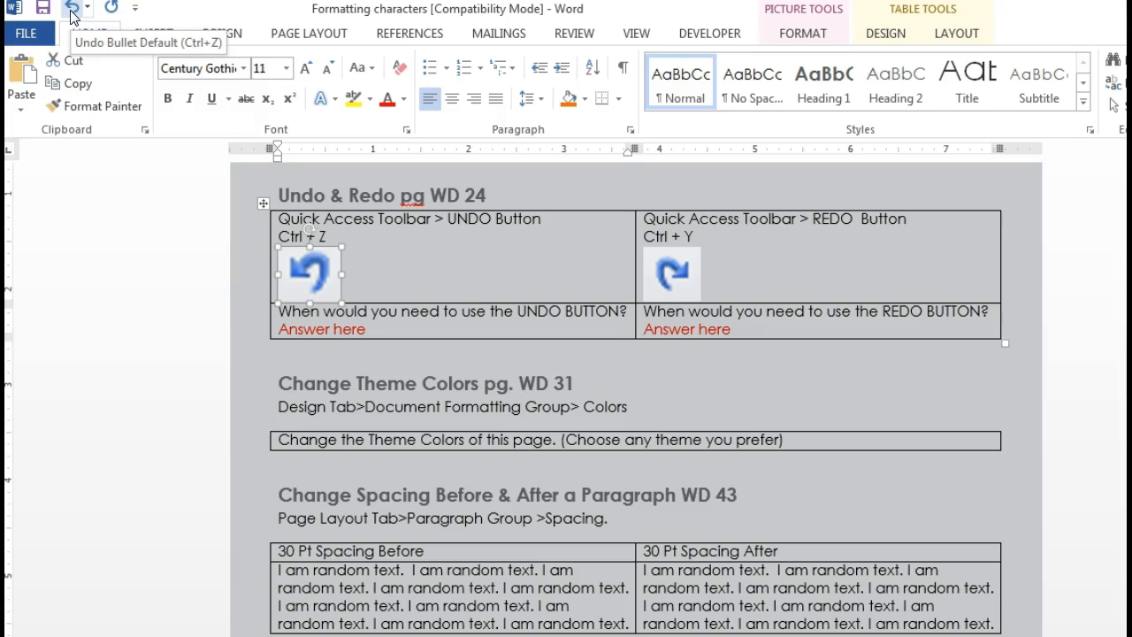
{"action": "left_click", "coordinate": [666, 287]}
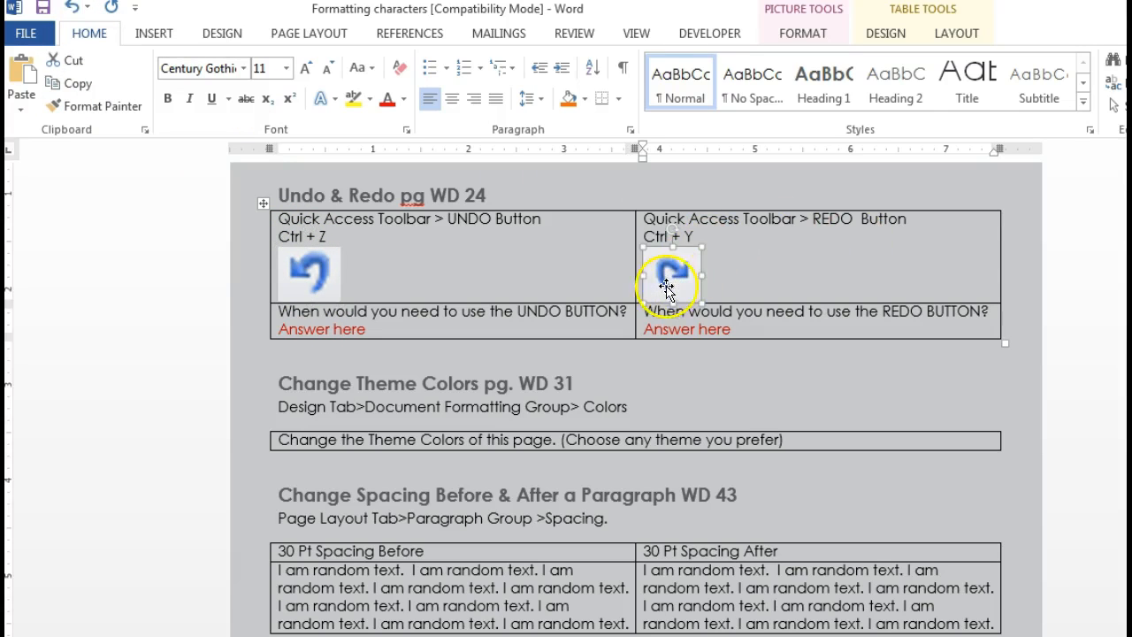
{"action": "left_click", "coordinate": [87, 9]}
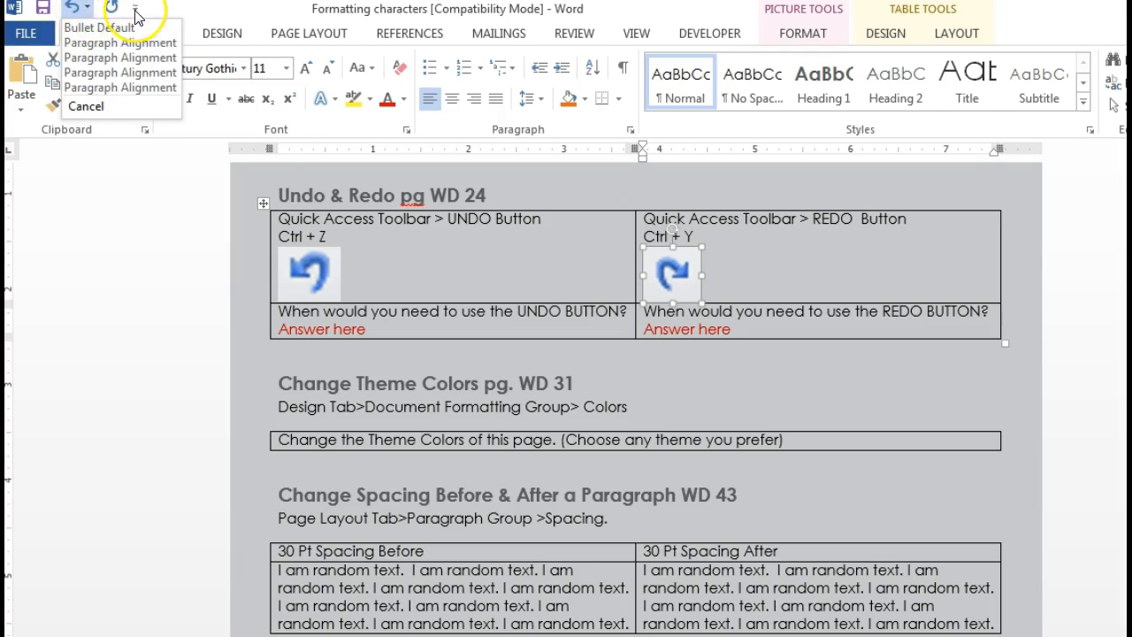
{"action": "left_click", "coordinate": [148, 244]}
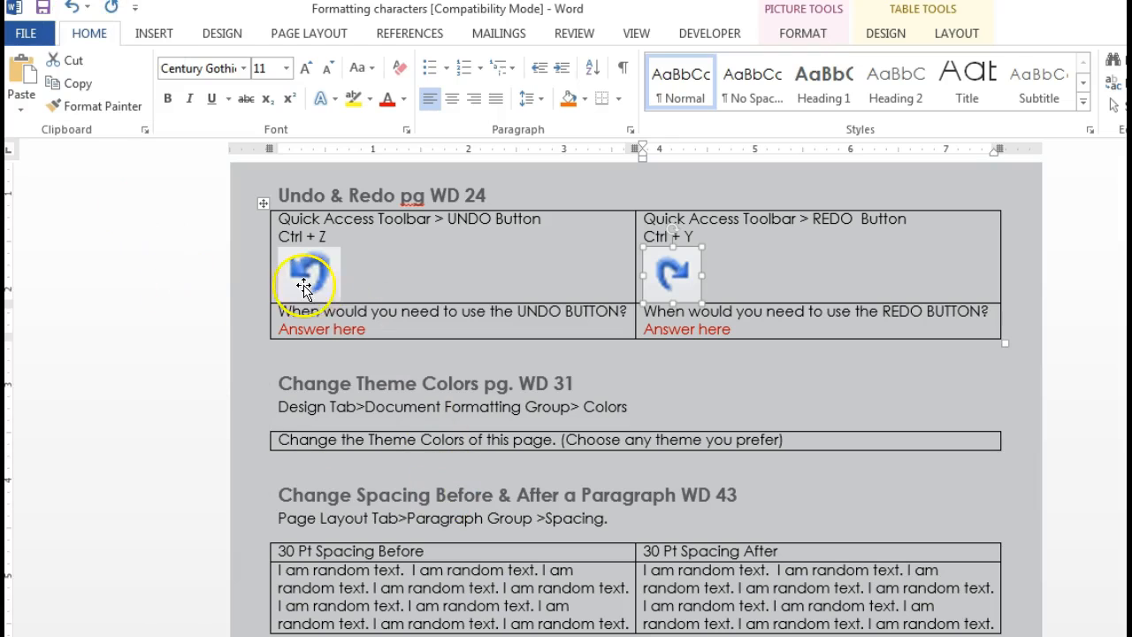
{"action": "left_click", "coordinate": [341, 339]}
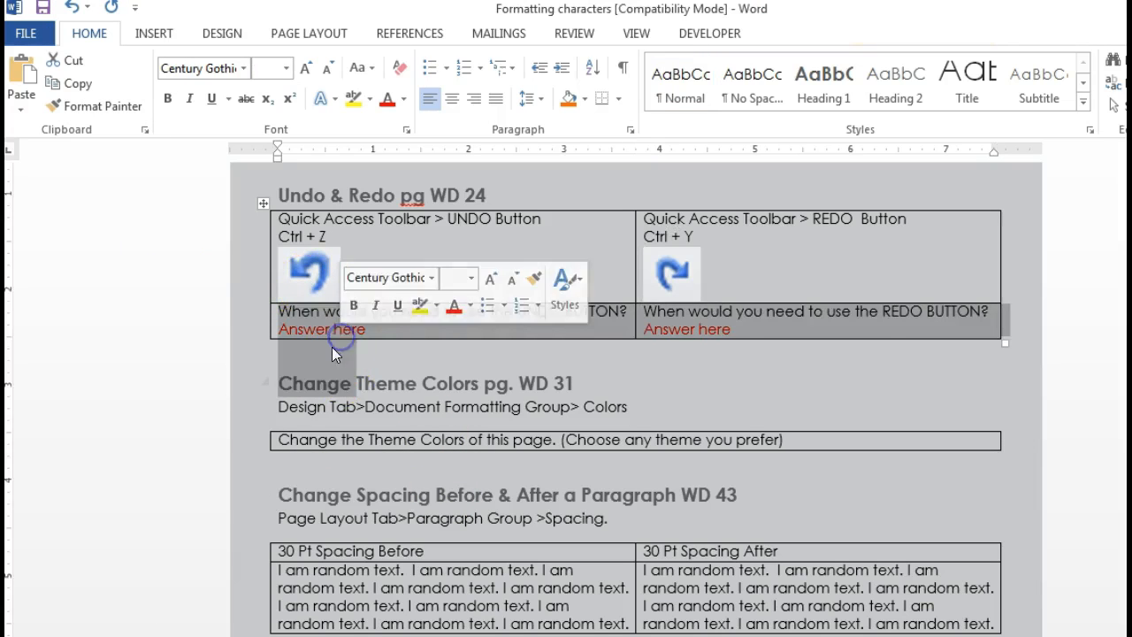
Apply the Retrospect theme to the document for the Change Theme Colors exercise.
{"action": "scroll", "coordinate": [331, 346], "scroll_direction": "down", "scroll_amount": 1}
{"action": "left_click", "coordinate": [353, 359]}
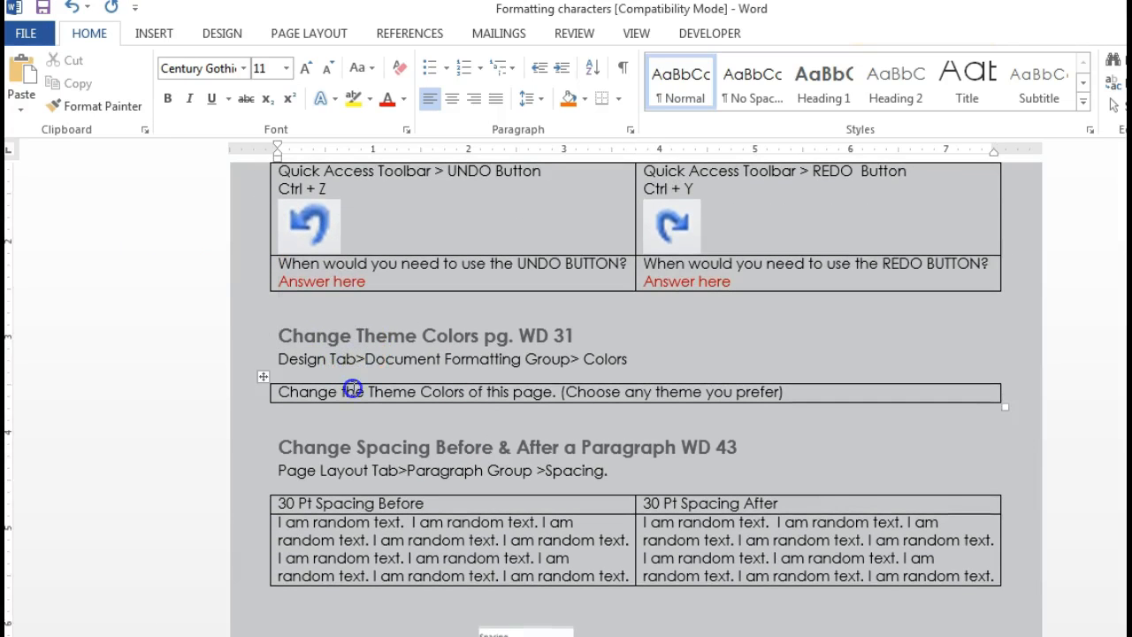
{"action": "triple_click", "coordinate": [352, 388]}
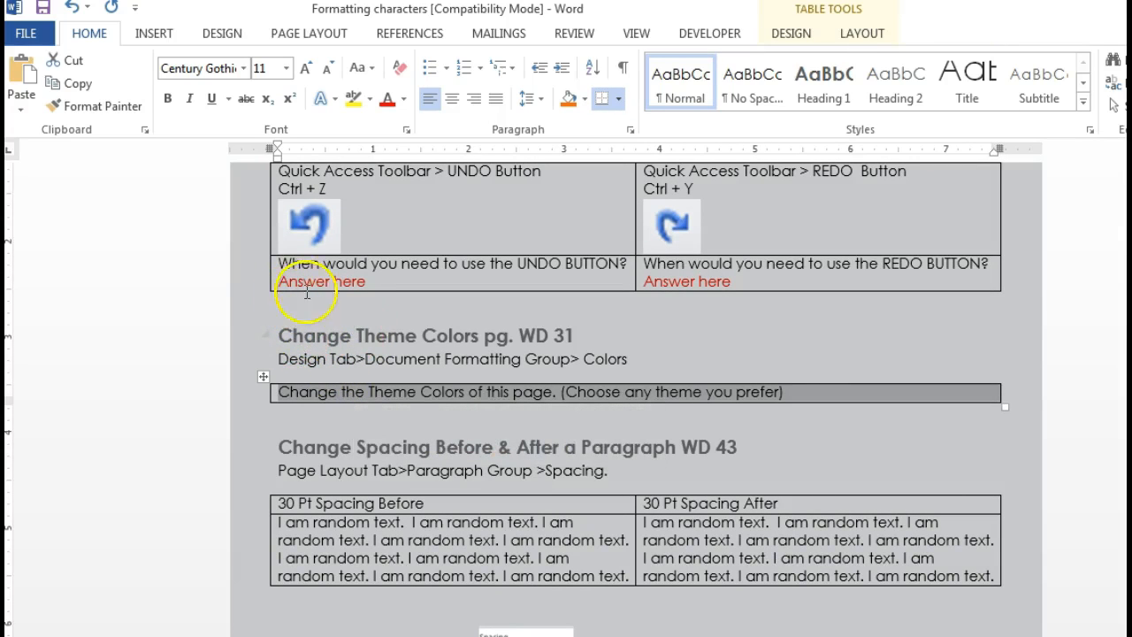
{"action": "left_click", "coordinate": [217, 34]}
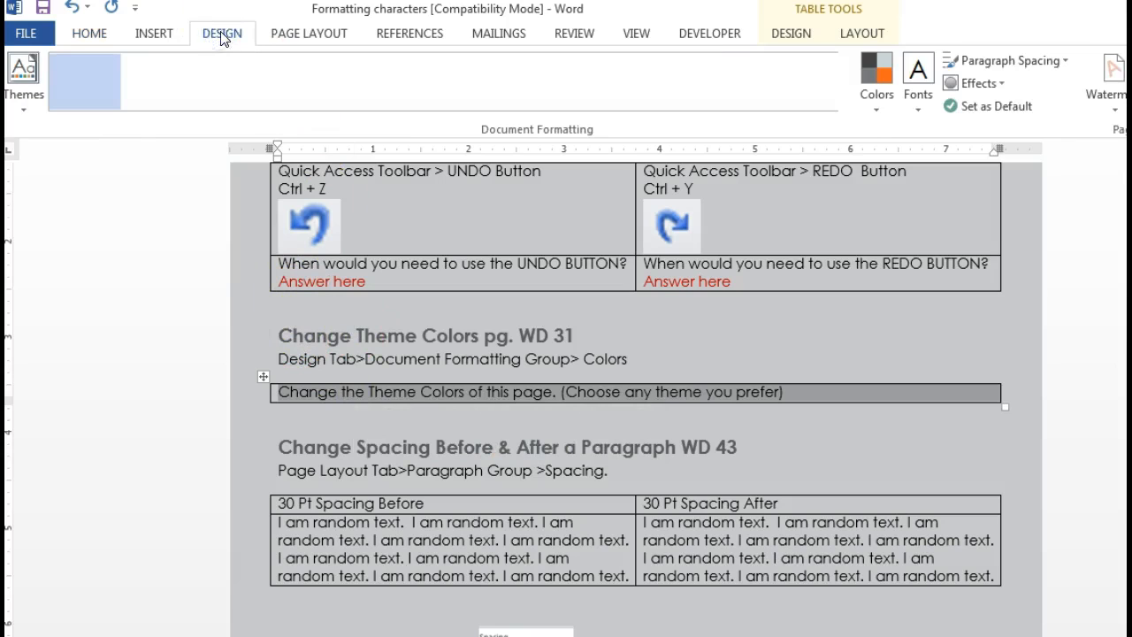
{"action": "left_click", "coordinate": [21, 115]}
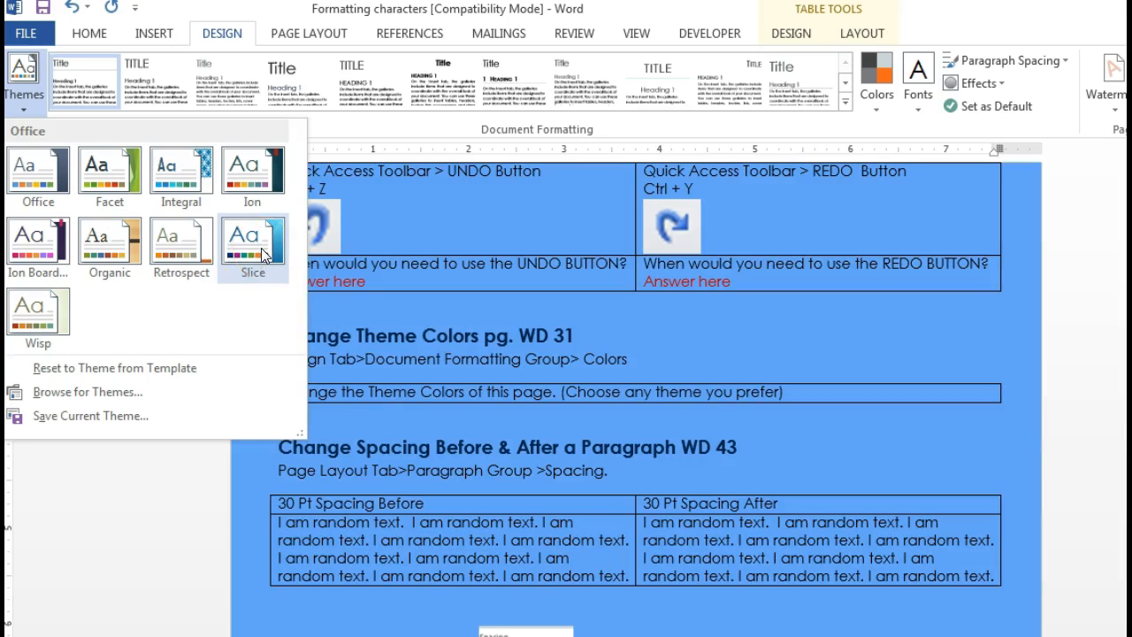
{"action": "left_click", "coordinate": [109, 426]}
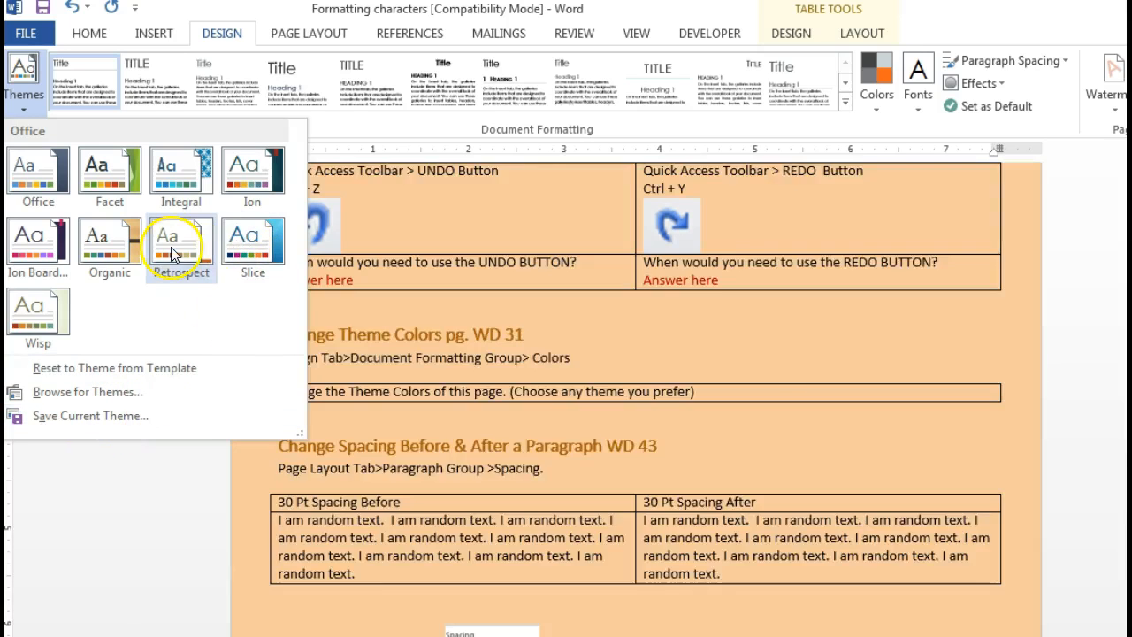
{"action": "left_click", "coordinate": [173, 240]}
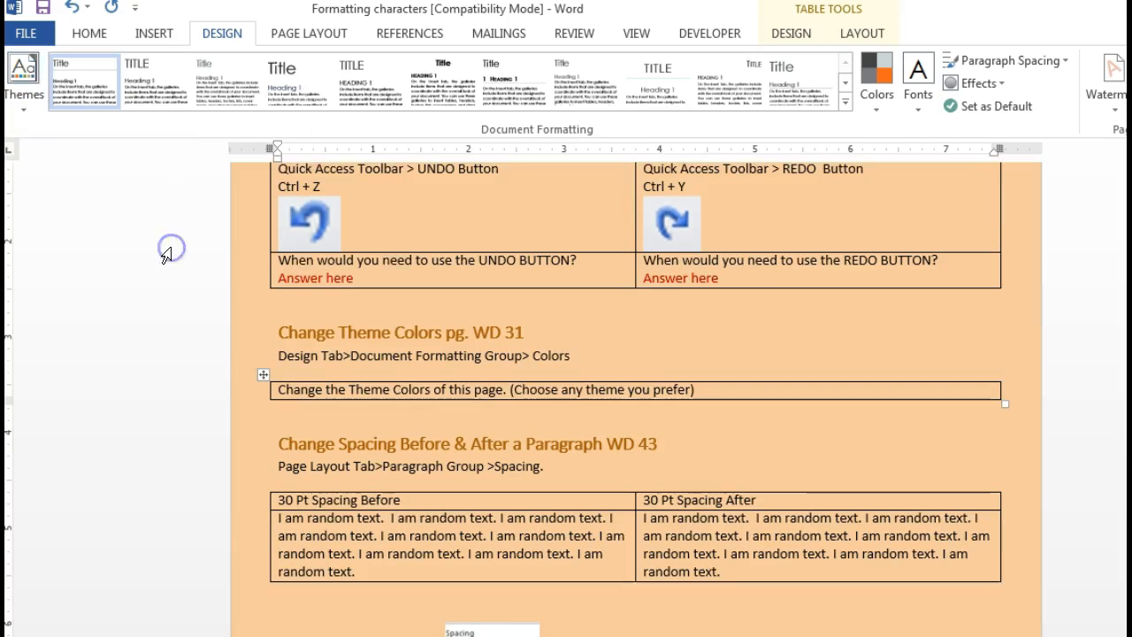
Change the document's theme colors to Marquee.
{"action": "left_click", "coordinate": [877, 104]}
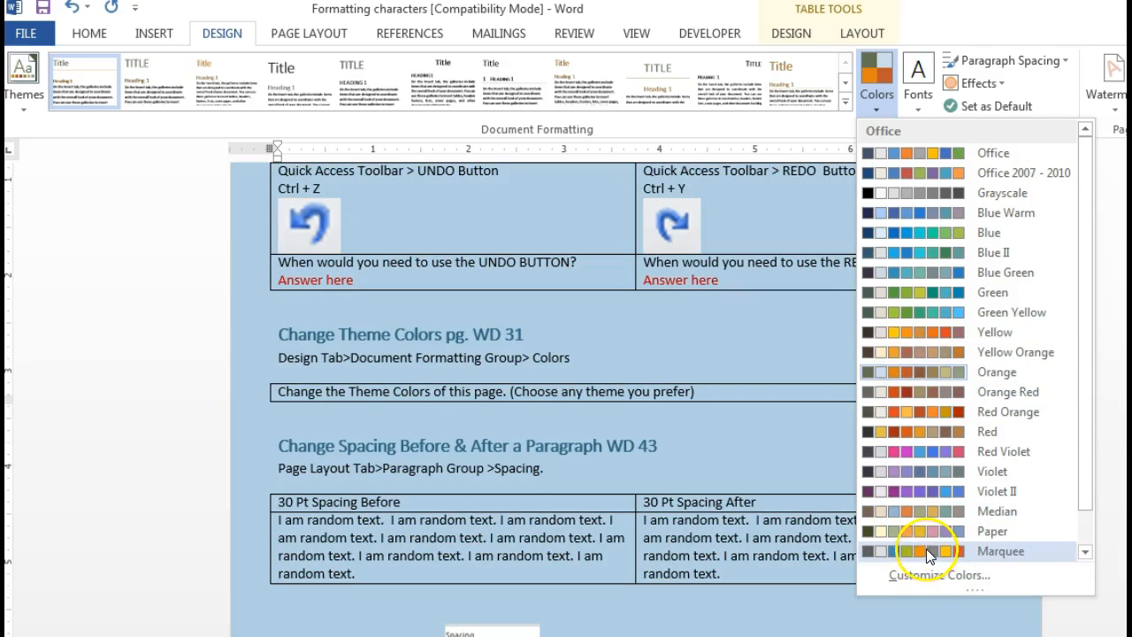
{"action": "left_click", "coordinate": [928, 551]}
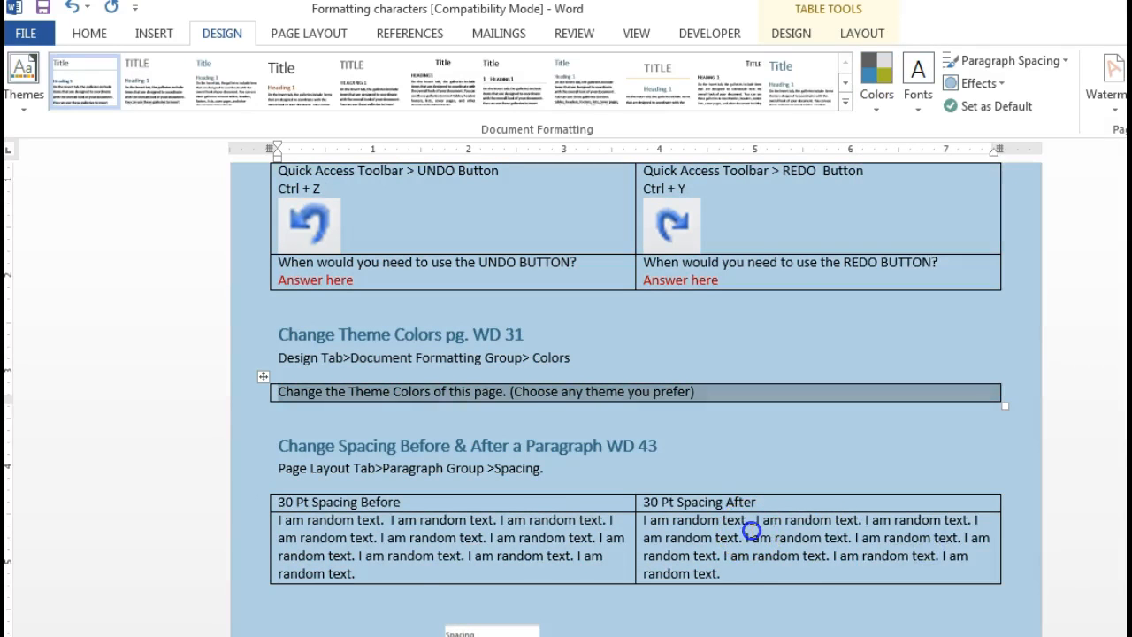
{"action": "left_click", "coordinate": [750, 530]}
Set the spacing before the random text paragraph under 30 Pt Spacing Before to 30 pt.
{"action": "scroll", "coordinate": [455, 493], "scroll_direction": "down", "scroll_amount": 3}
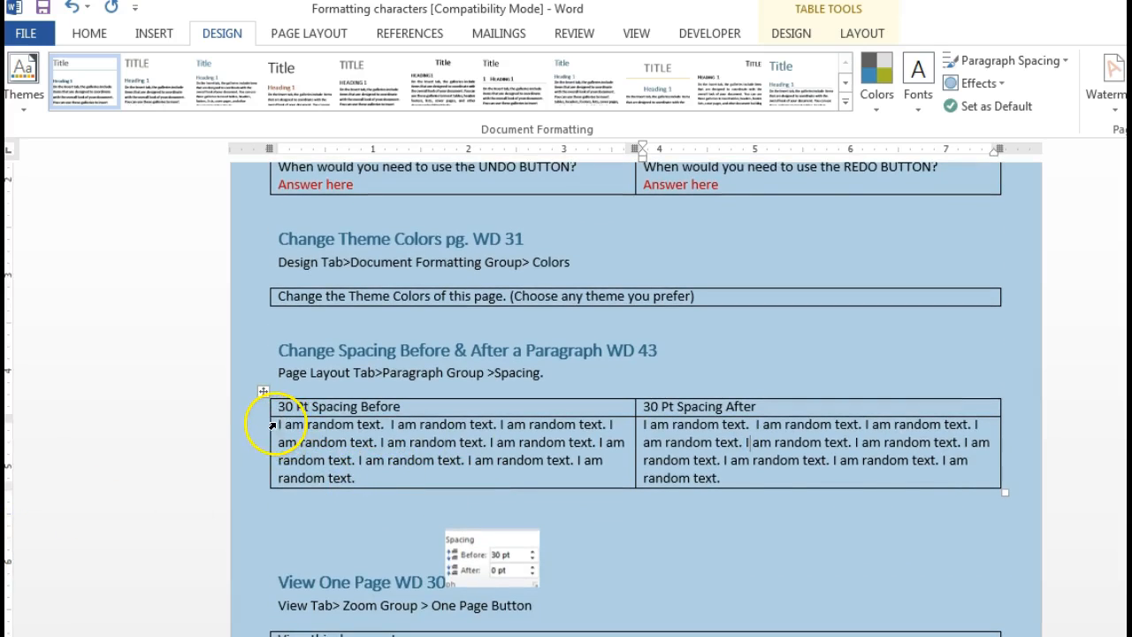
{"action": "left_click_drag", "start_coordinate": [278, 424], "coordinate": [359, 481]}
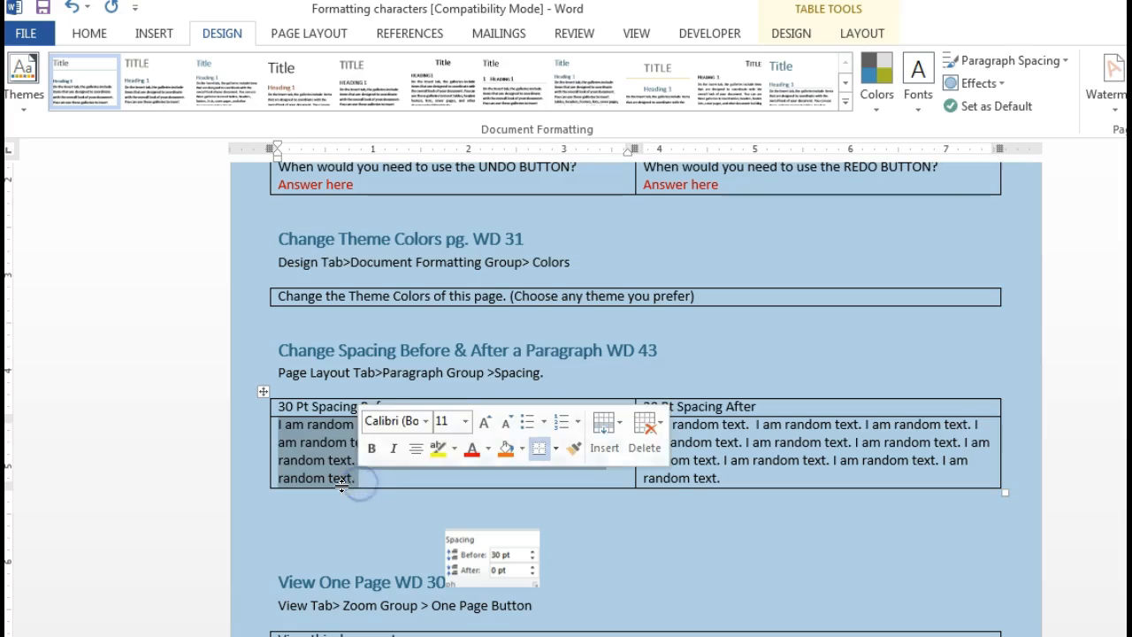
{"action": "left_click", "coordinate": [317, 35]}
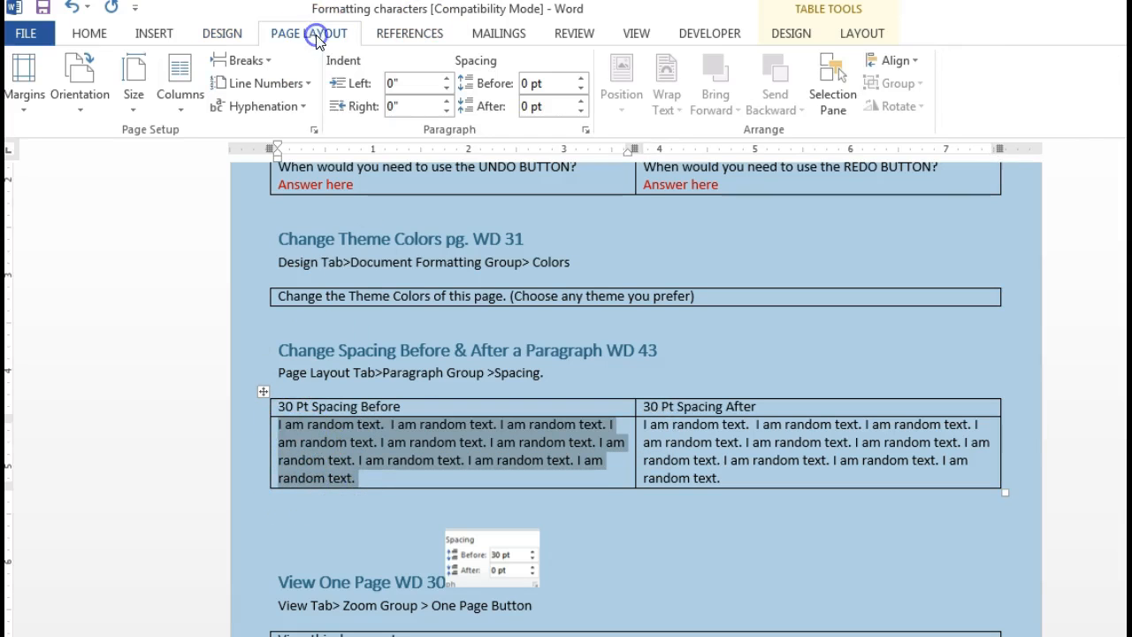
{"action": "double_click", "coordinate": [525, 83]}
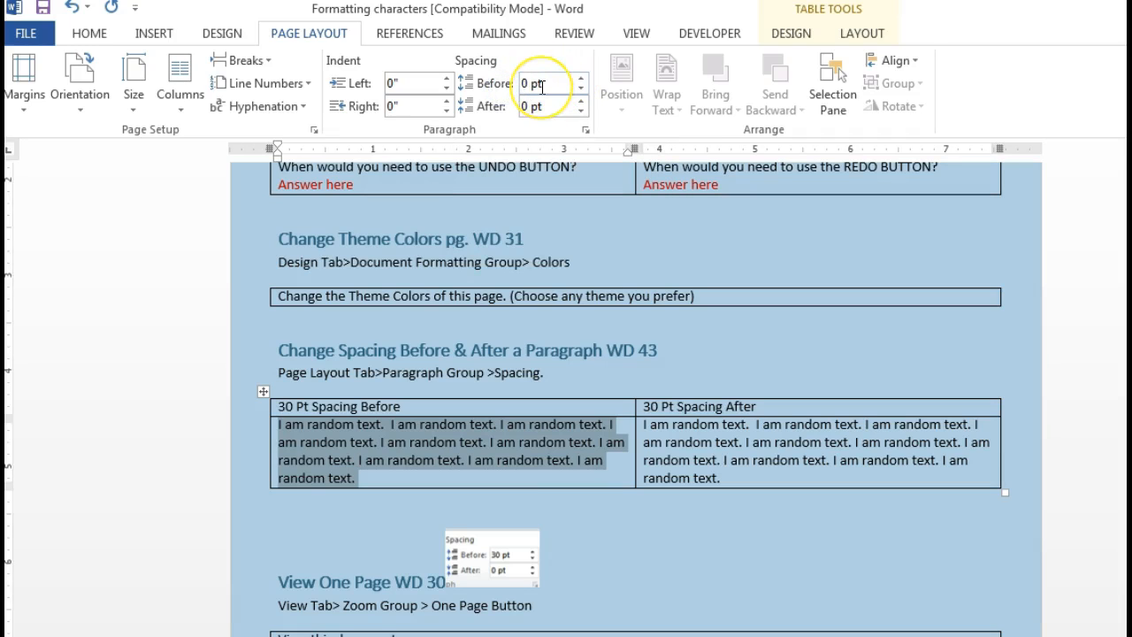
{"action": "type", "text": "30"}
{"action": "key", "text": "Return"}
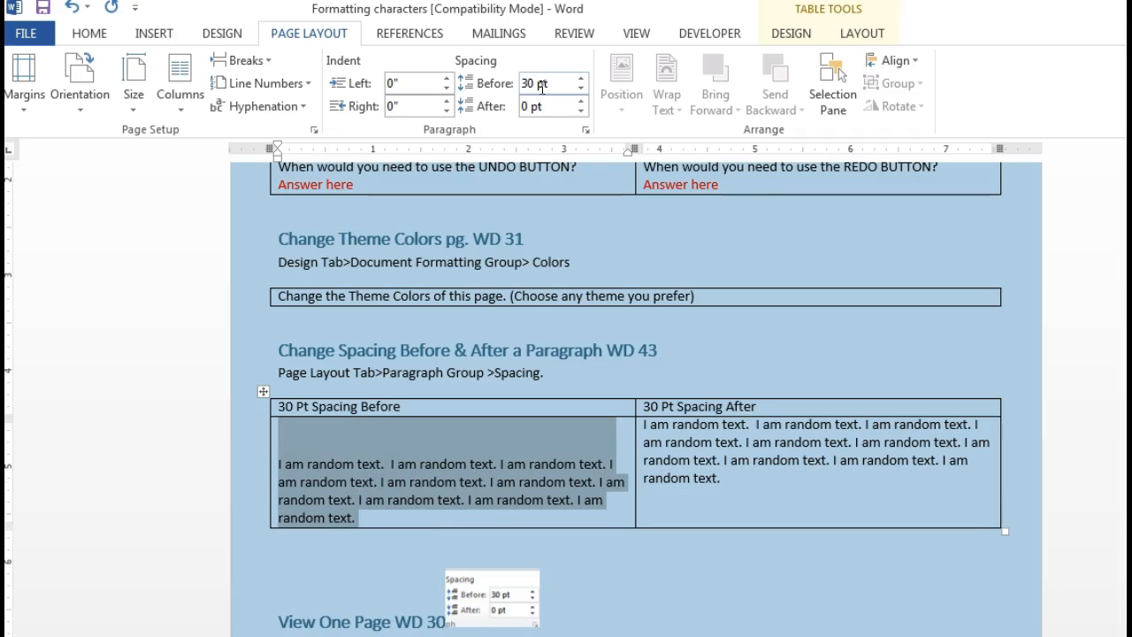
Set the spacing after the random text paragraph under 30 Pt Spacing After to 30 pt.
{"action": "left_click", "coordinate": [682, 449]}
{"action": "left_click", "coordinate": [321, 444]}
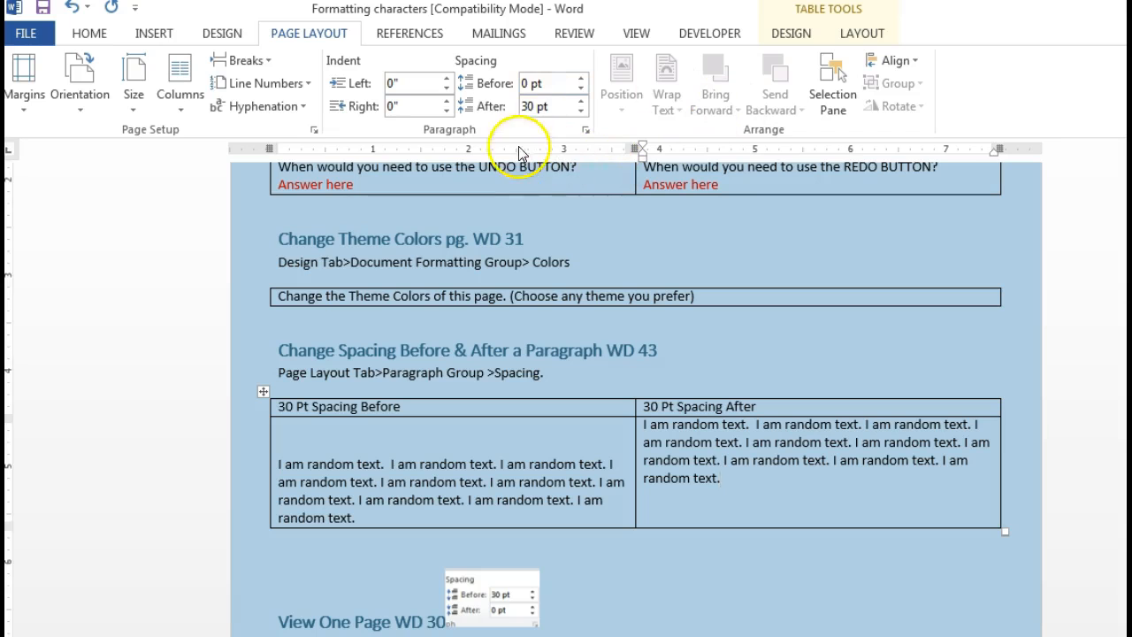
{"action": "left_click", "coordinate": [576, 538]}
Display the document in One Page view for the View One Page exercise and look at the custom zoom options.
{"action": "scroll", "coordinate": [699, 454], "scroll_direction": "down", "scroll_amount": 5}
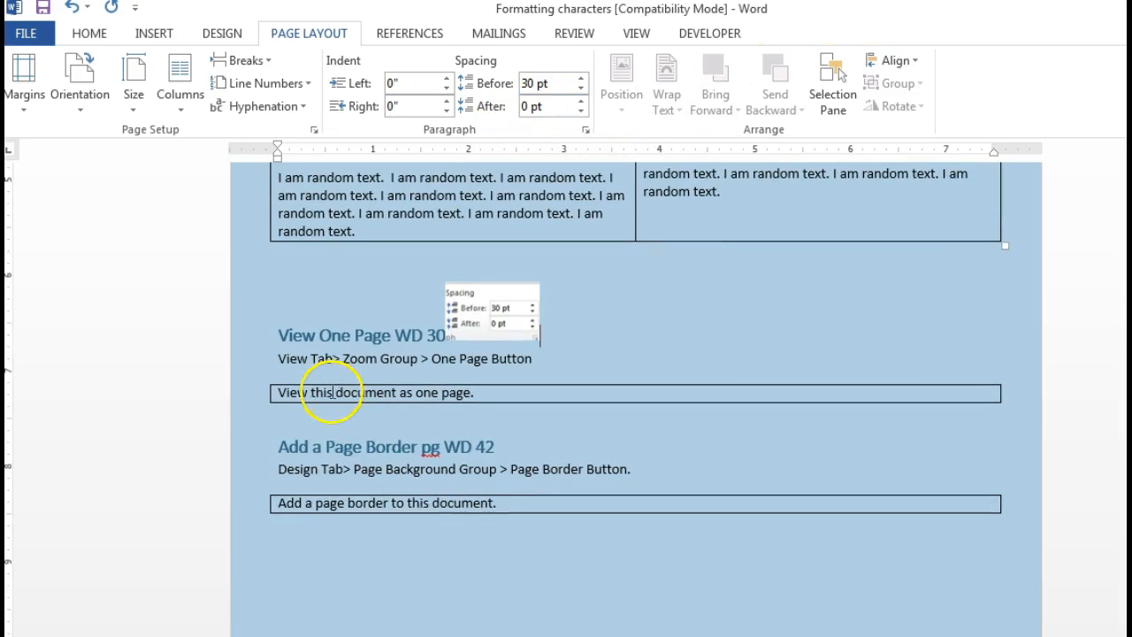
{"action": "left_click", "coordinate": [336, 395]}
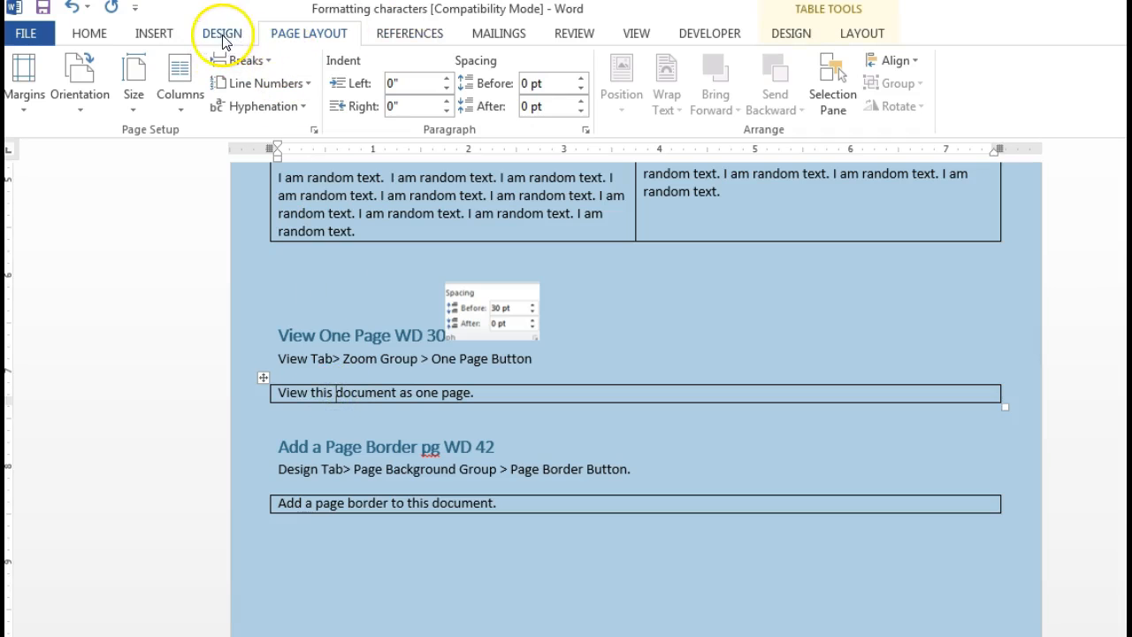
{"action": "left_click", "coordinate": [638, 35]}
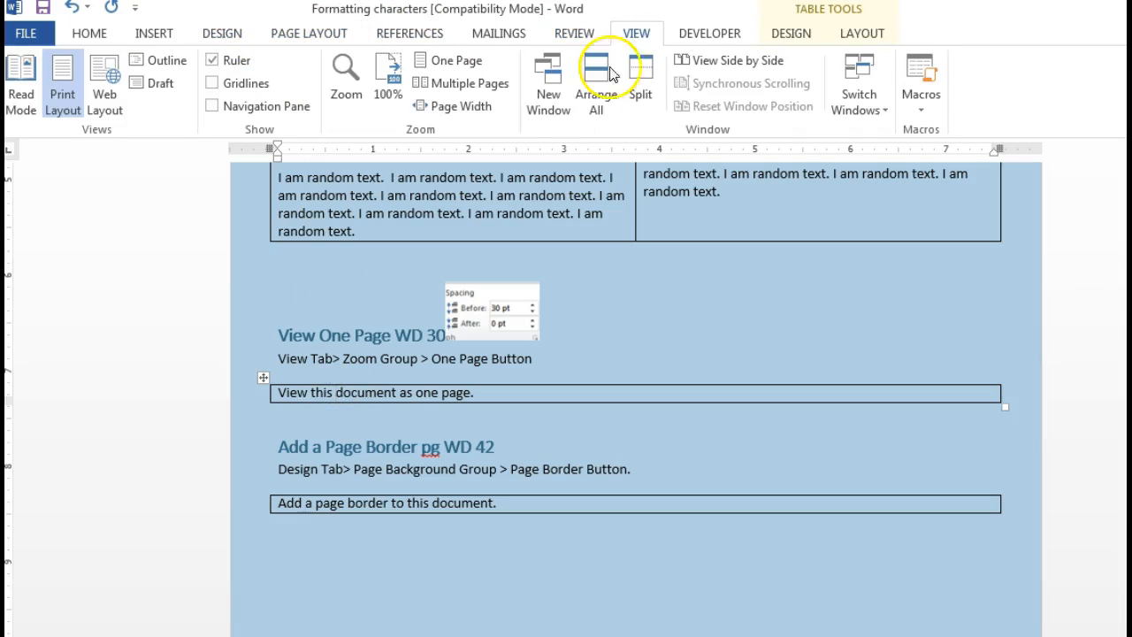
{"action": "left_click", "coordinate": [457, 59]}
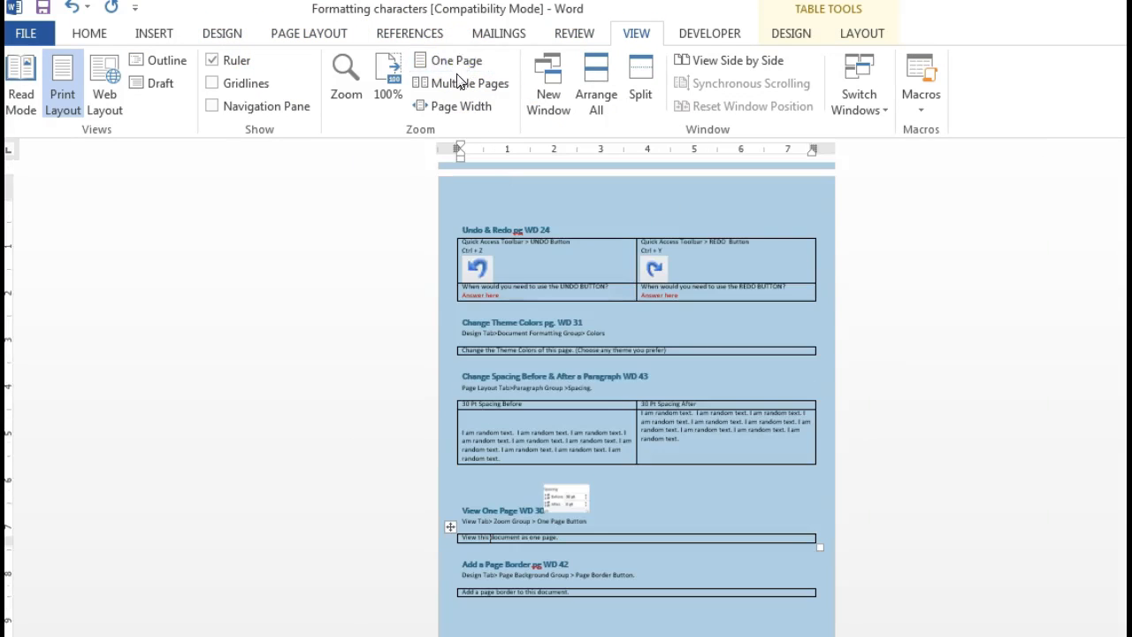
{"action": "left_click", "coordinate": [345, 77]}
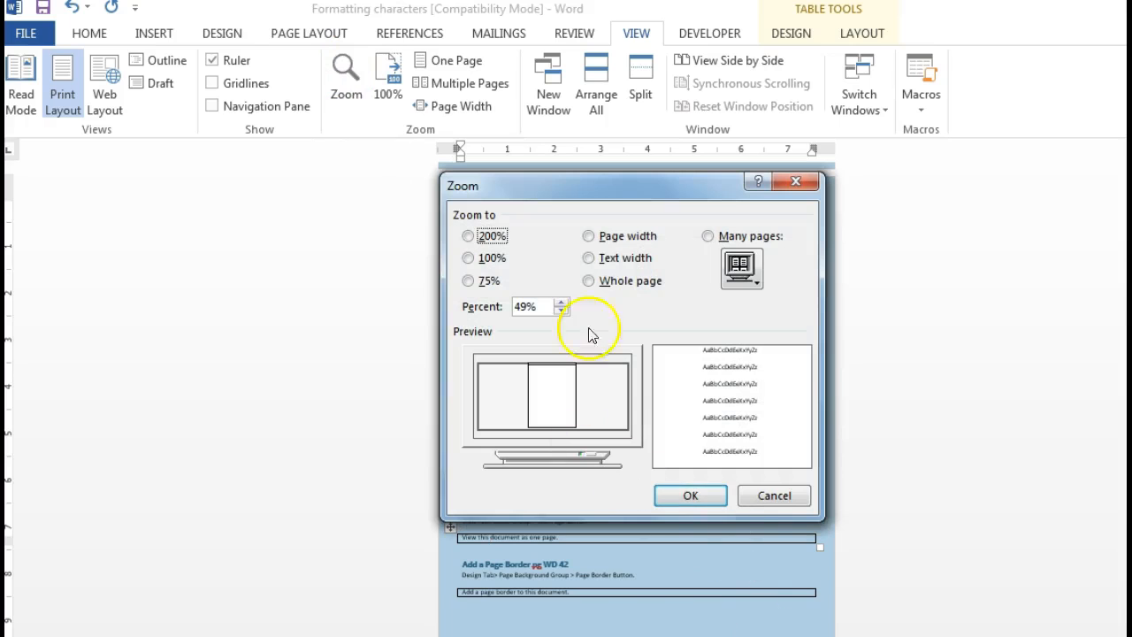
{"action": "left_click", "coordinate": [773, 495]}
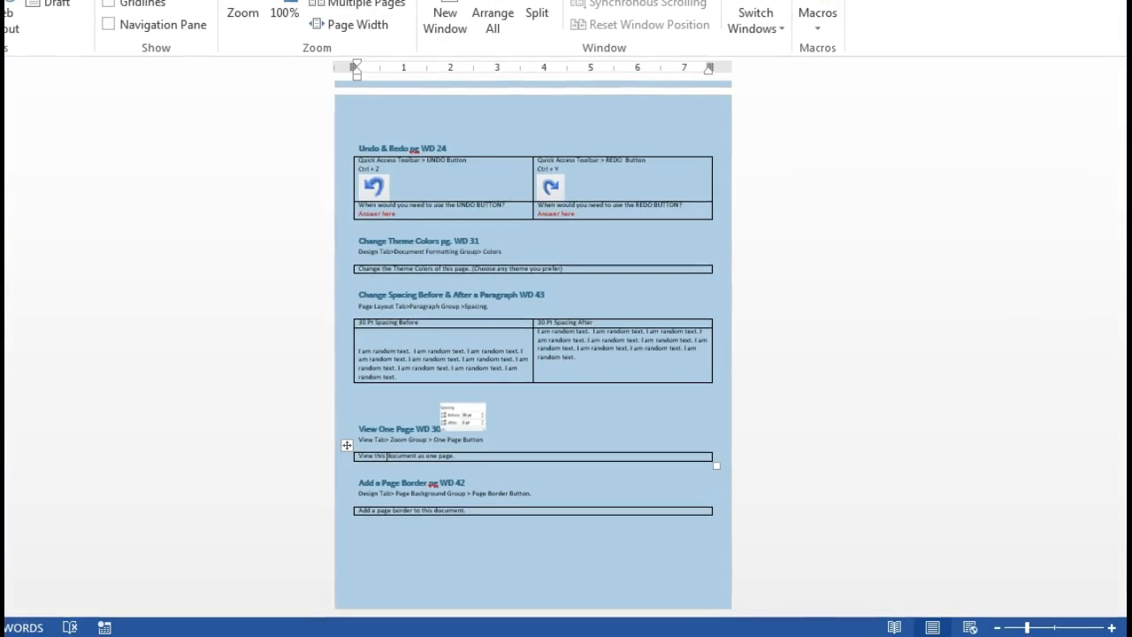
Place the cursor in the Add a Page Border exercise text and open the page border settings.
{"action": "left_click", "coordinate": [1110, 627]}
{"action": "left_click", "coordinate": [1111, 627]}
{"action": "left_click", "coordinate": [1111, 627]}
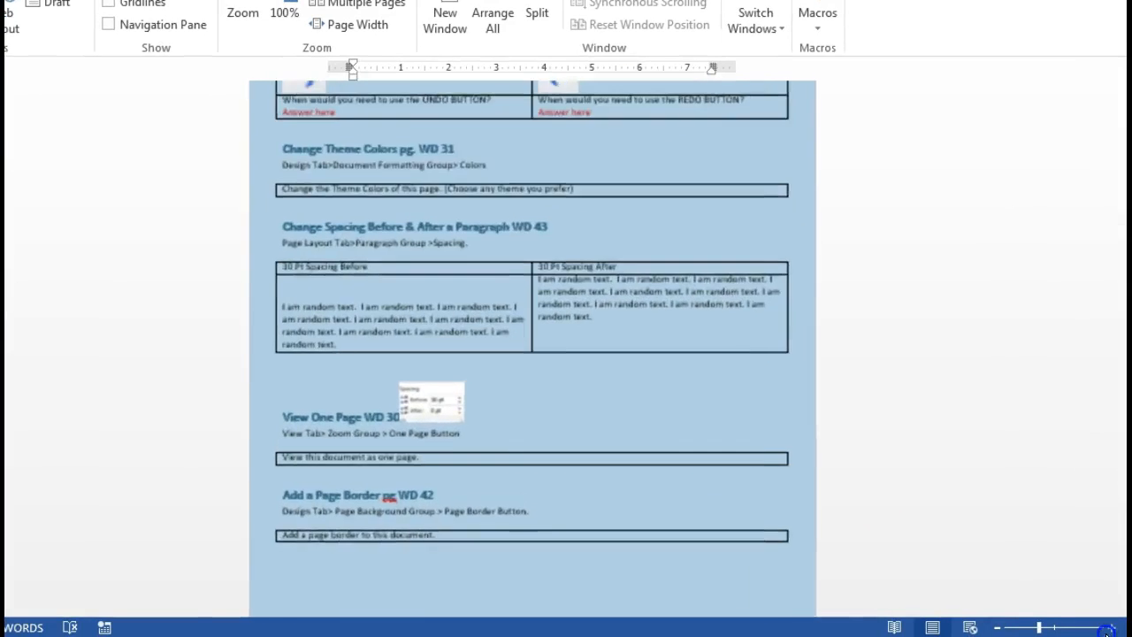
{"action": "left_click", "coordinate": [1111, 626]}
{"action": "scroll", "coordinate": [310, 389], "scroll_direction": "down", "scroll_amount": 3}
{"action": "left_click", "coordinate": [332, 433]}
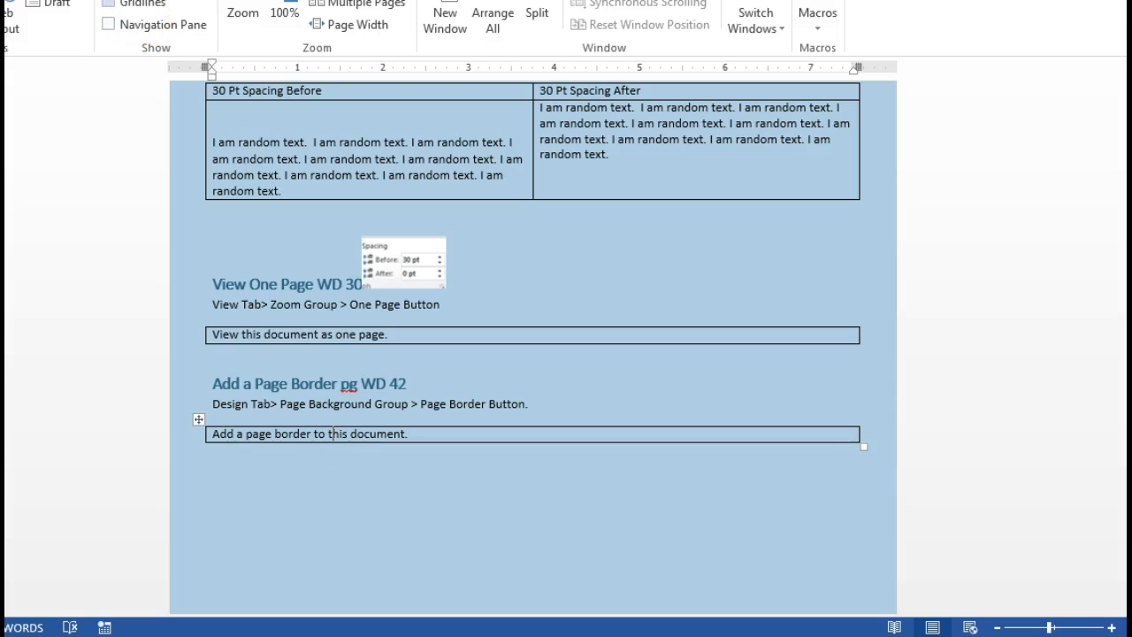
{"action": "left_click", "coordinate": [142, 16]}
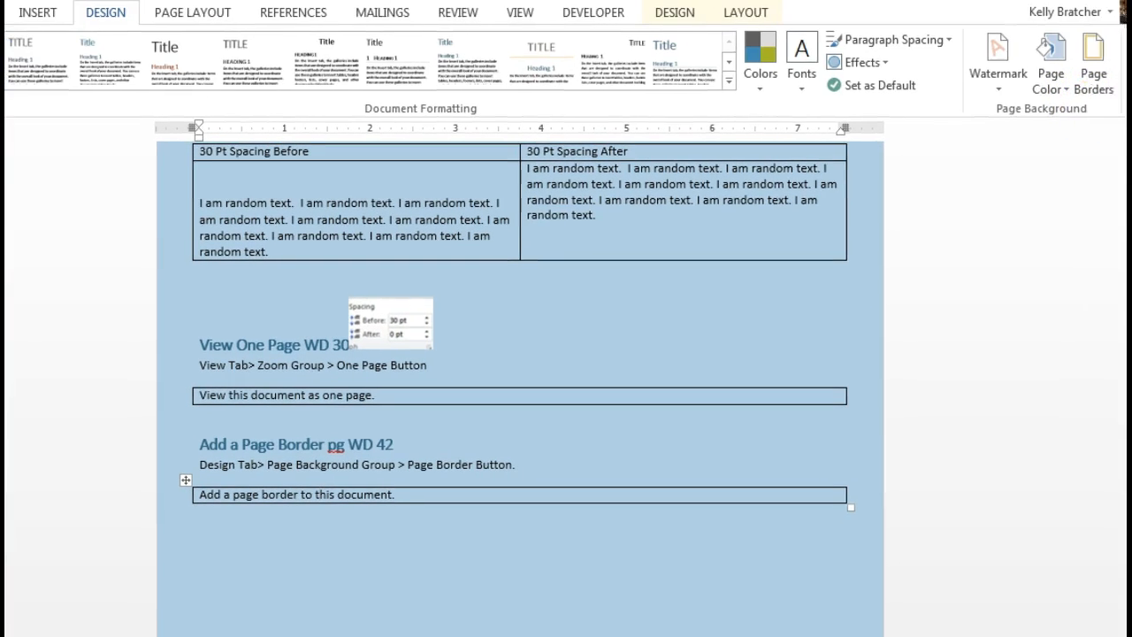
{"action": "left_click", "coordinate": [1110, 53]}
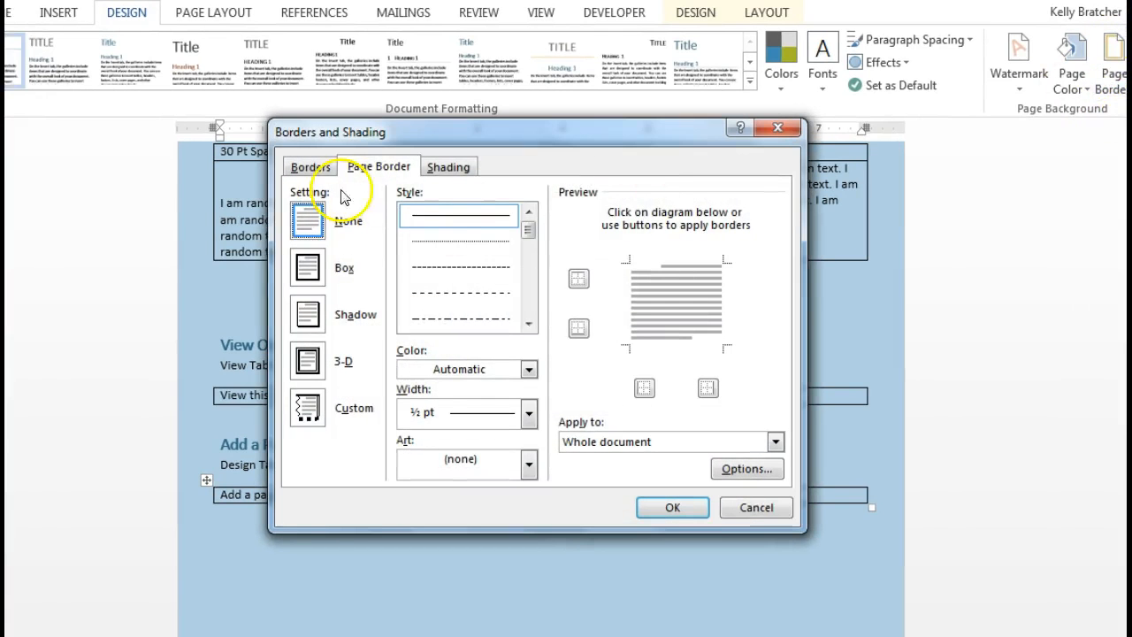
Choose a Box page border with the double-line style and the orange theme color.
{"action": "left_click", "coordinate": [317, 268]}
{"action": "left_click", "coordinate": [467, 269]}
{"action": "left_click", "coordinate": [528, 323]}
{"action": "left_click", "coordinate": [527, 322]}
{"action": "left_click", "coordinate": [477, 318]}
{"action": "left_click", "coordinate": [477, 368]}
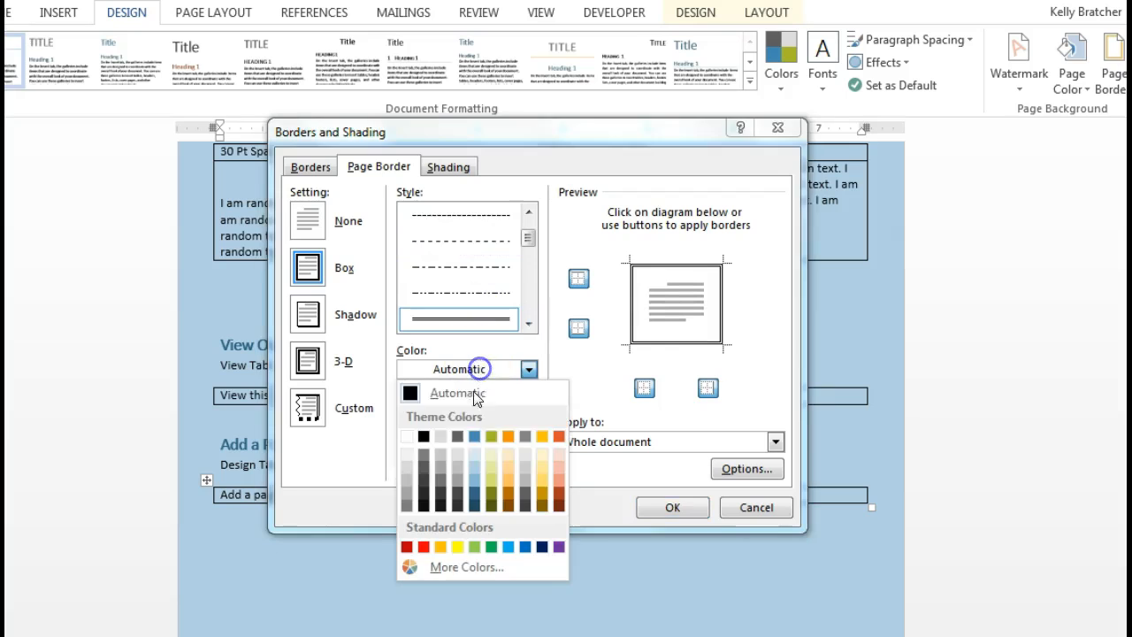
{"action": "left_click", "coordinate": [510, 439]}
Look through the available art borders without choosing one.
{"action": "left_click", "coordinate": [485, 458]}
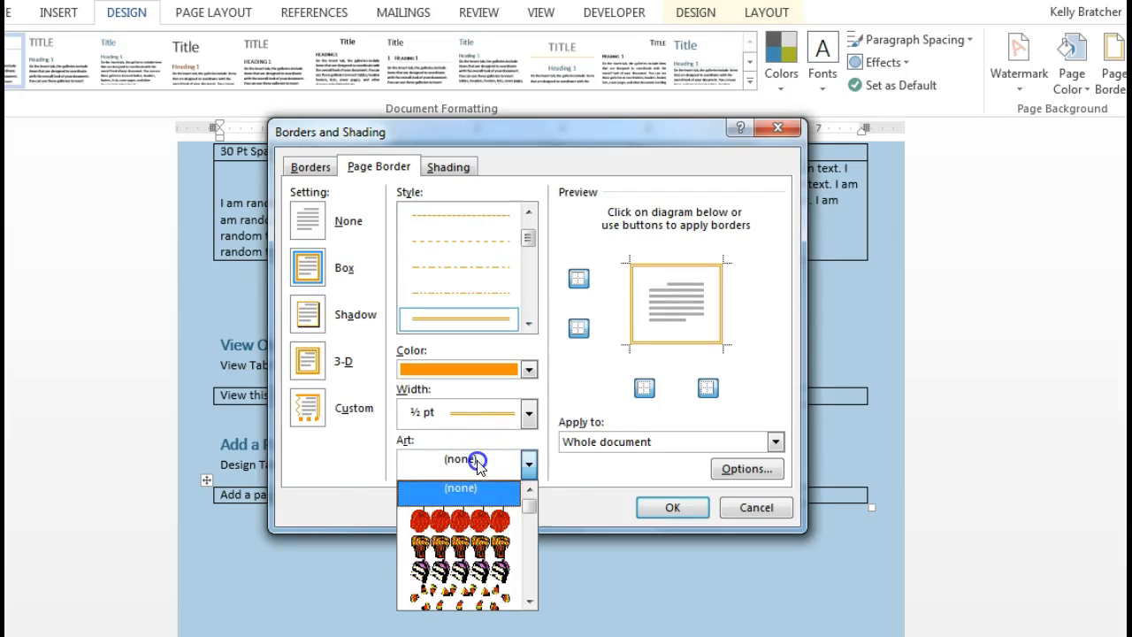
{"action": "scroll", "coordinate": [465, 530], "scroll_direction": "down", "scroll_amount": 1}
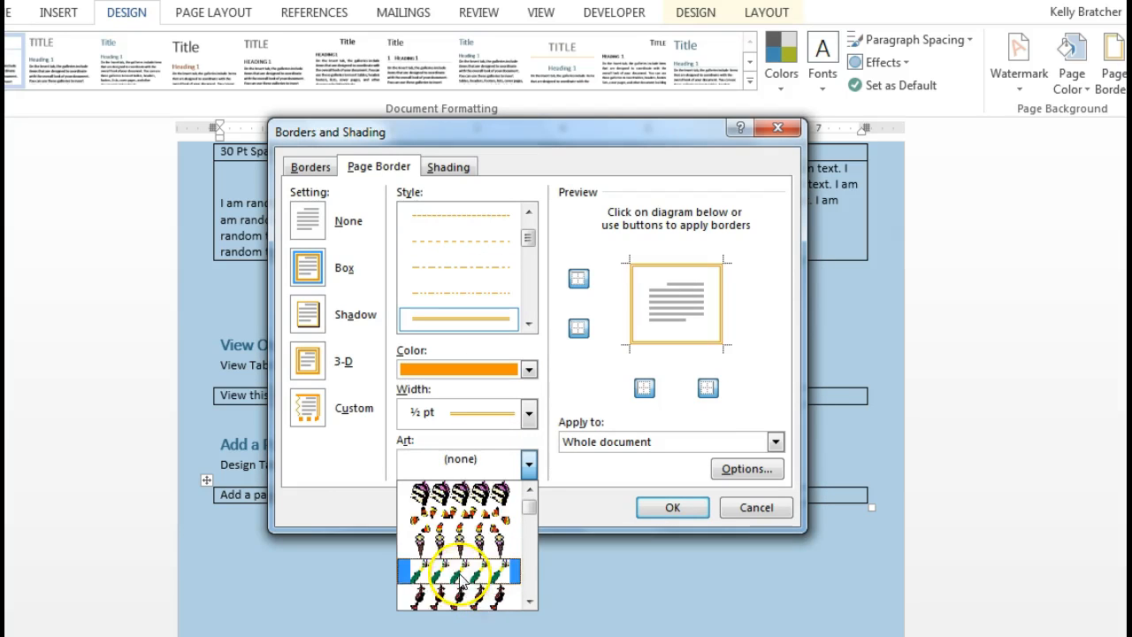
{"action": "left_click", "coordinate": [565, 469]}
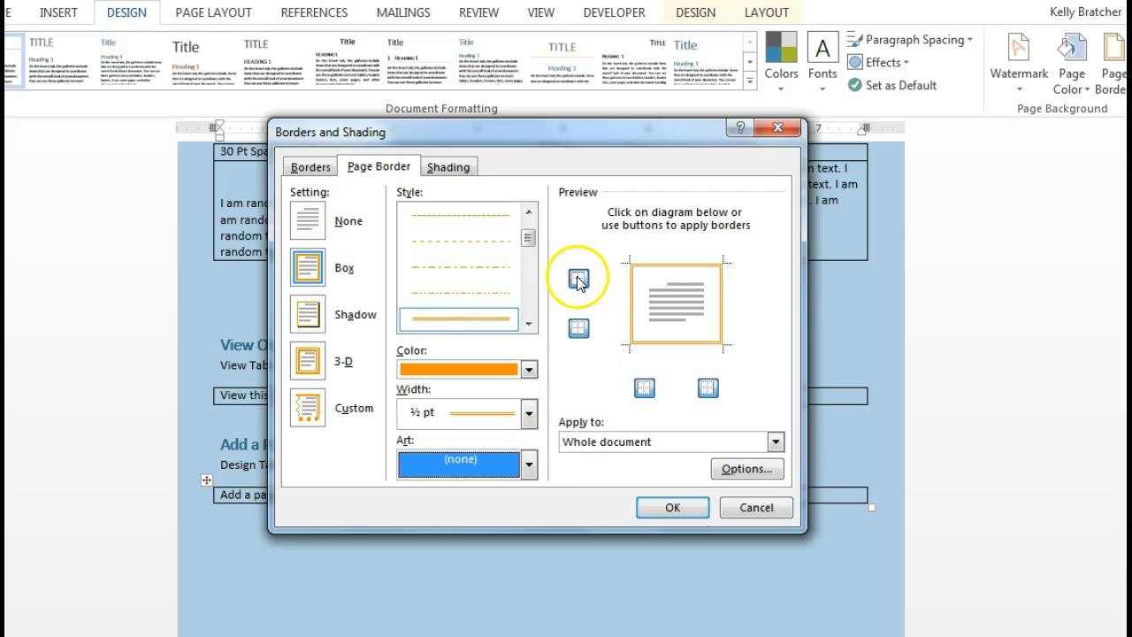
Try removing the page border's left and right sides in the preview, and restore both sides.
{"action": "left_click", "coordinate": [644, 388]}
{"action": "left_click", "coordinate": [709, 389]}
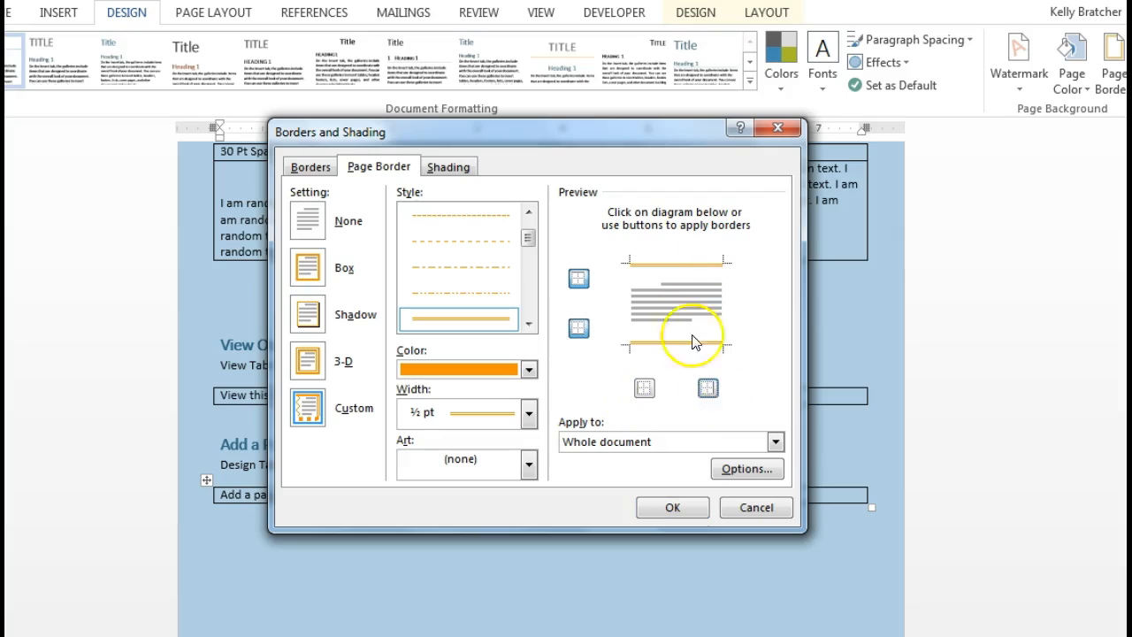
{"action": "left_click", "coordinate": [708, 388]}
{"action": "left_click", "coordinate": [634, 392]}
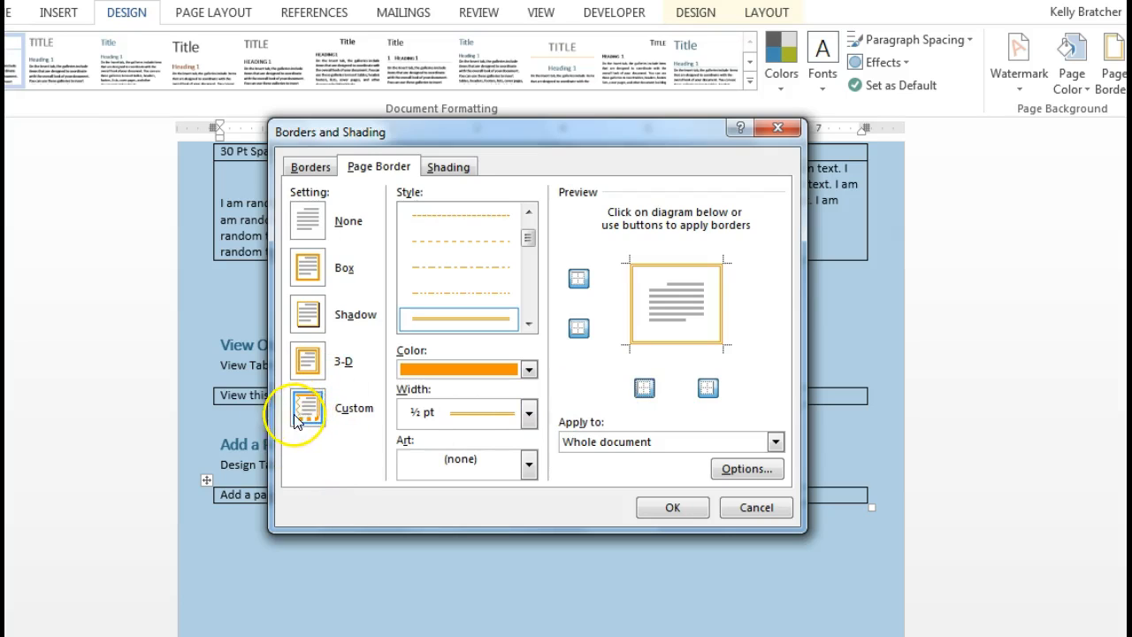
Apply the orange double-line page border to the whole document.
{"action": "left_click", "coordinate": [671, 507]}
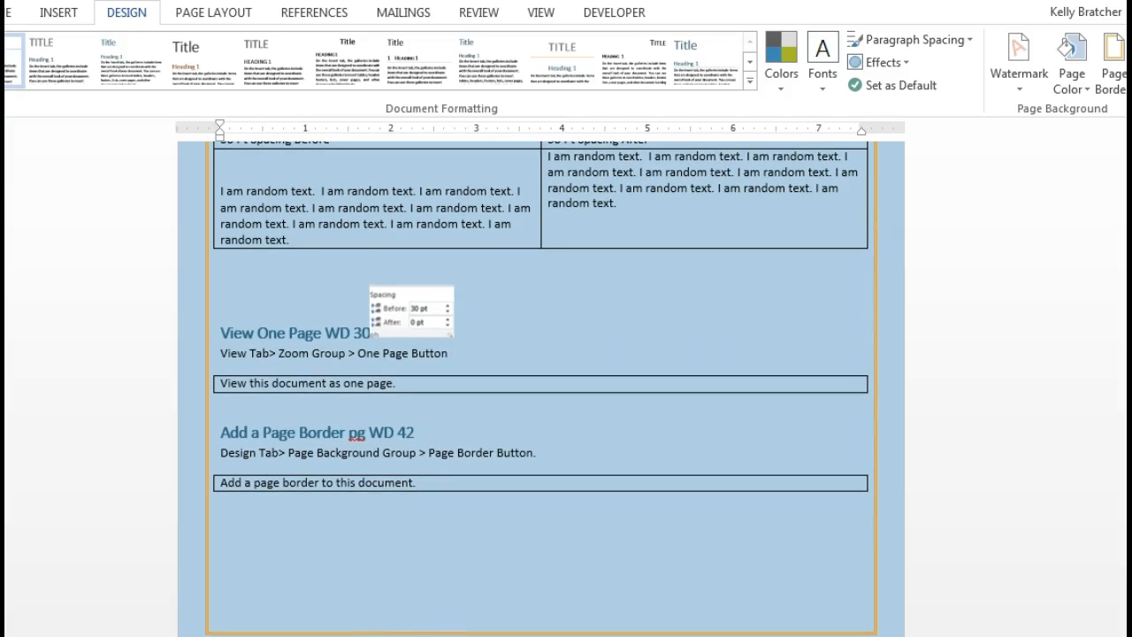